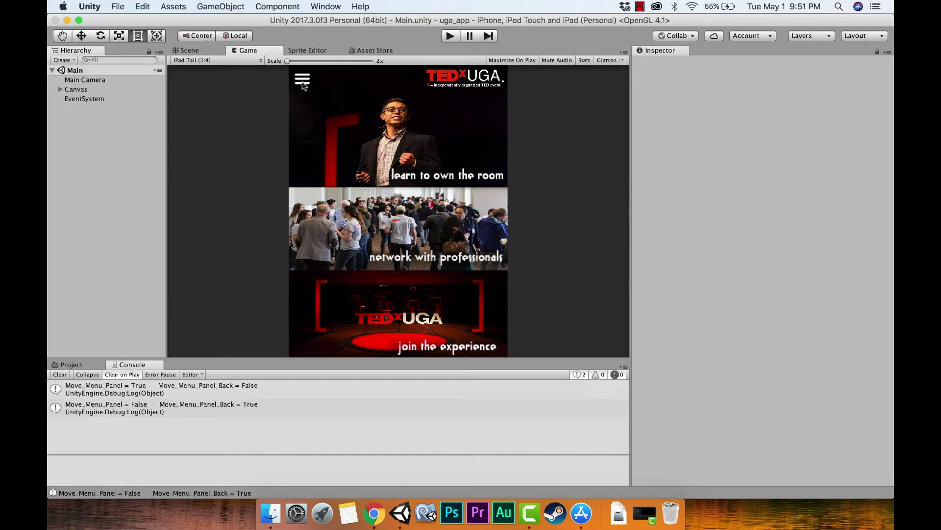
# Play the TEDxUGA app, open and close its side menu twice, then stop and switch to Chrome.
pyautogui.click(453, 37)
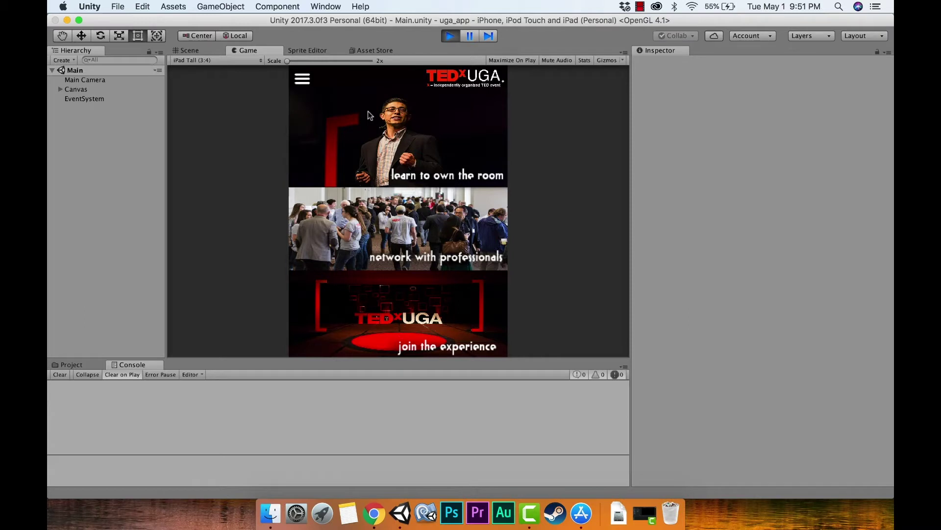
pyautogui.click(301, 79)
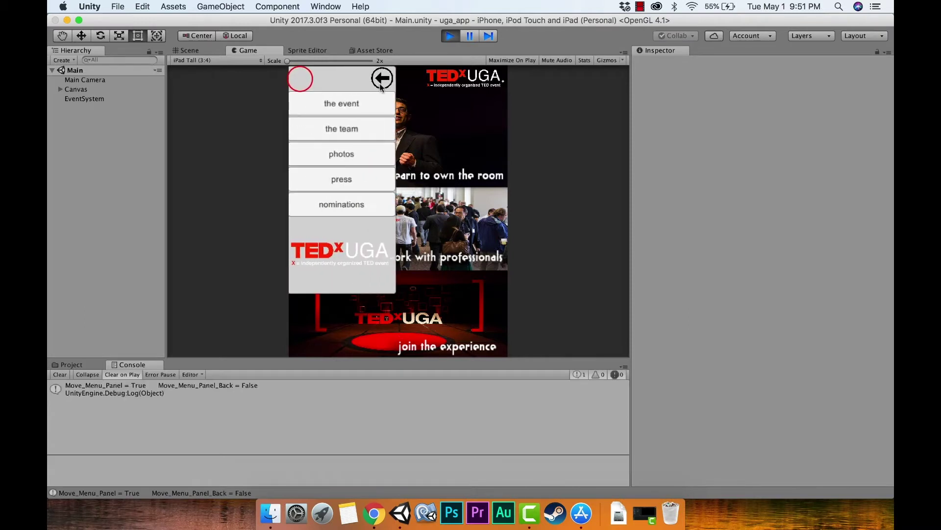
pyautogui.click(381, 81)
pyautogui.click(379, 79)
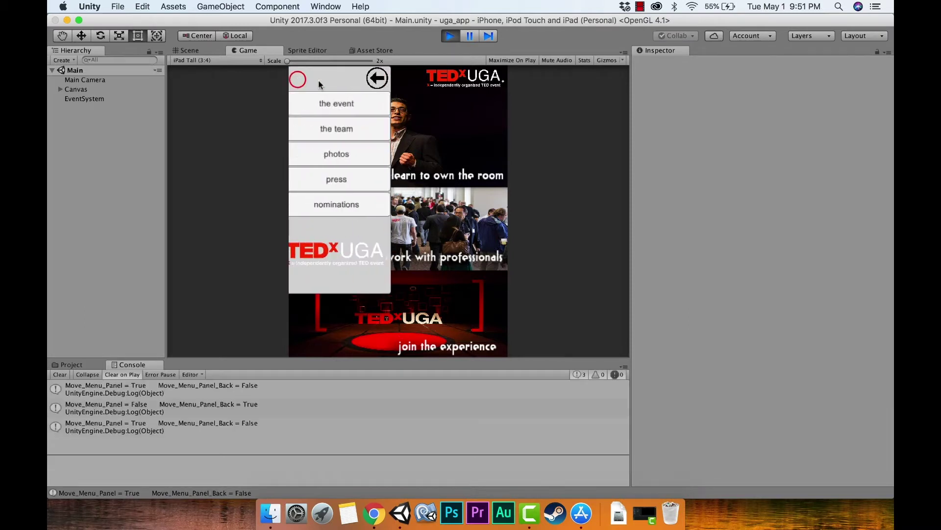
pyautogui.click(378, 79)
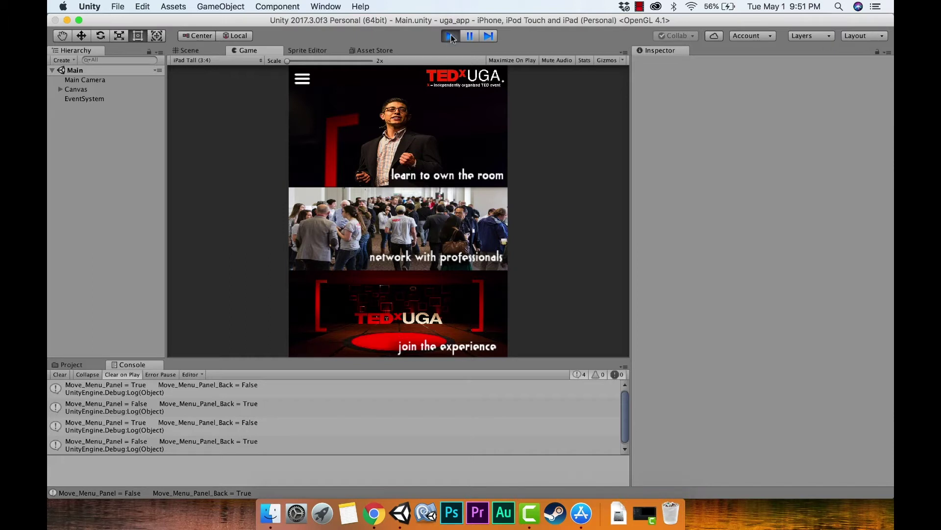
pyautogui.click(450, 36)
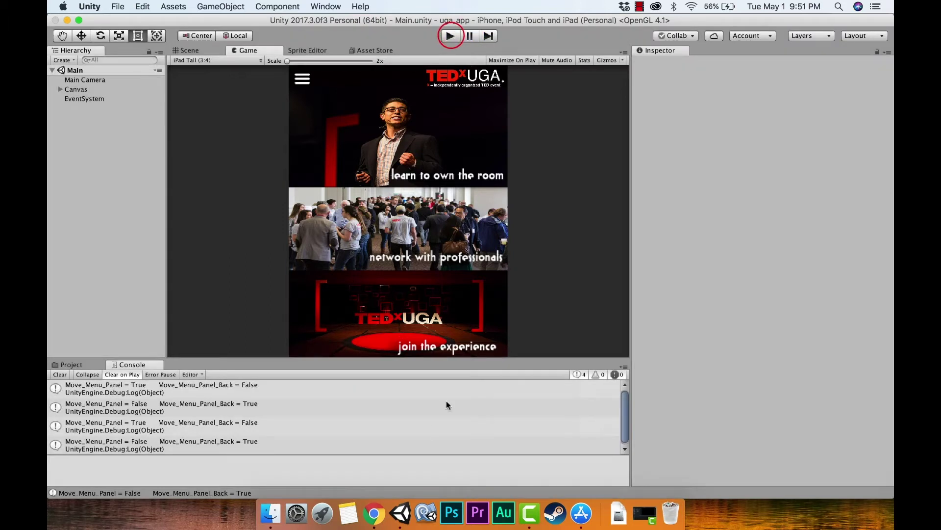
pyautogui.click(383, 512)
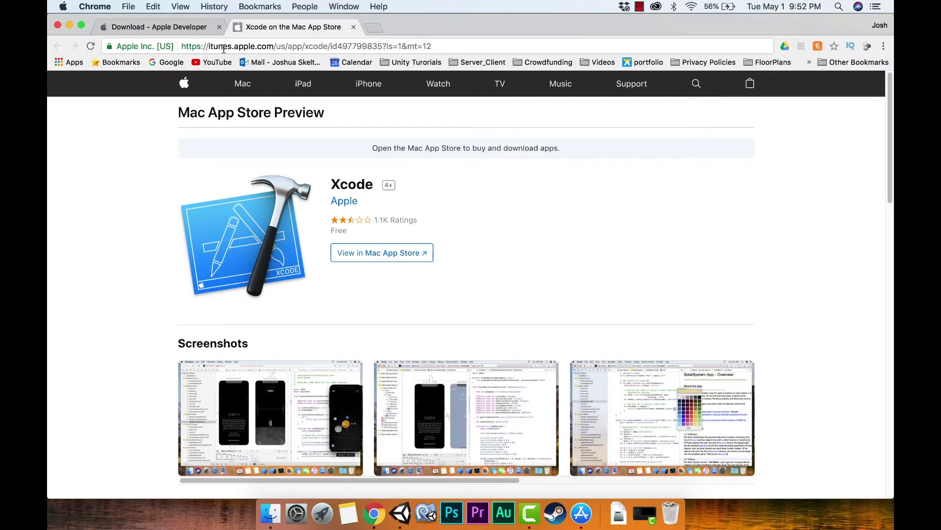
# Send the Xcode store preview to the Mac App Store and confirm opening the App Store.
pyautogui.moveTo(210, 46); pyautogui.dragTo(327, 46)
pyautogui.click(462, 204)
pyautogui.click(377, 253)
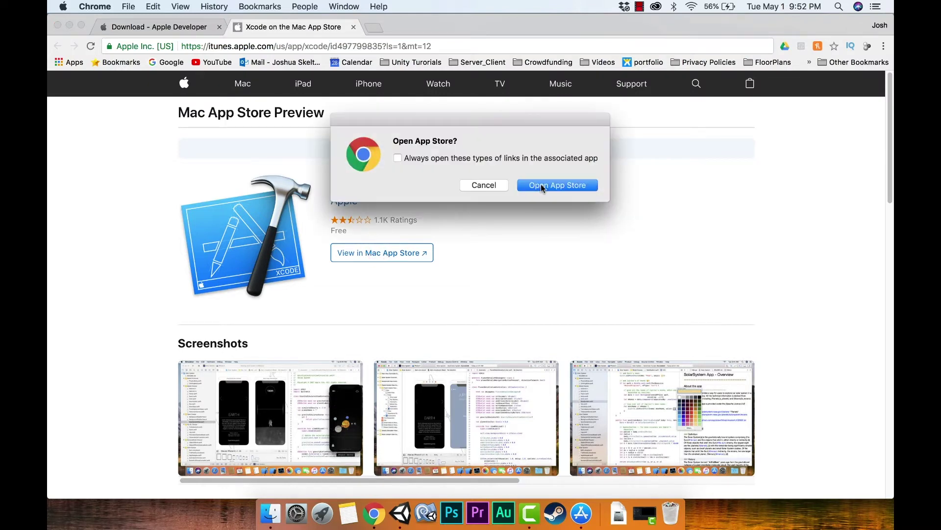
pyautogui.click(541, 188)
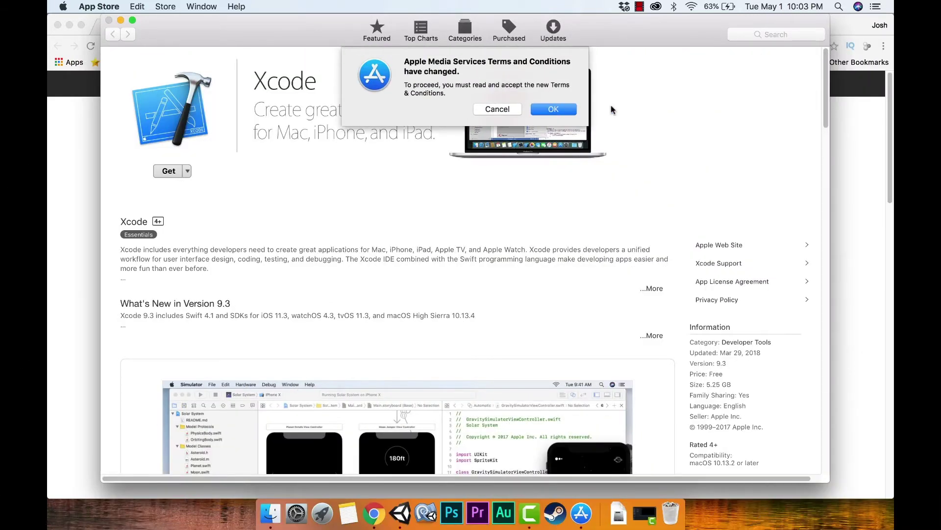
# Read and agree to the updated Apple Media Services terms so Xcode starts installing.
pyautogui.press('Return')
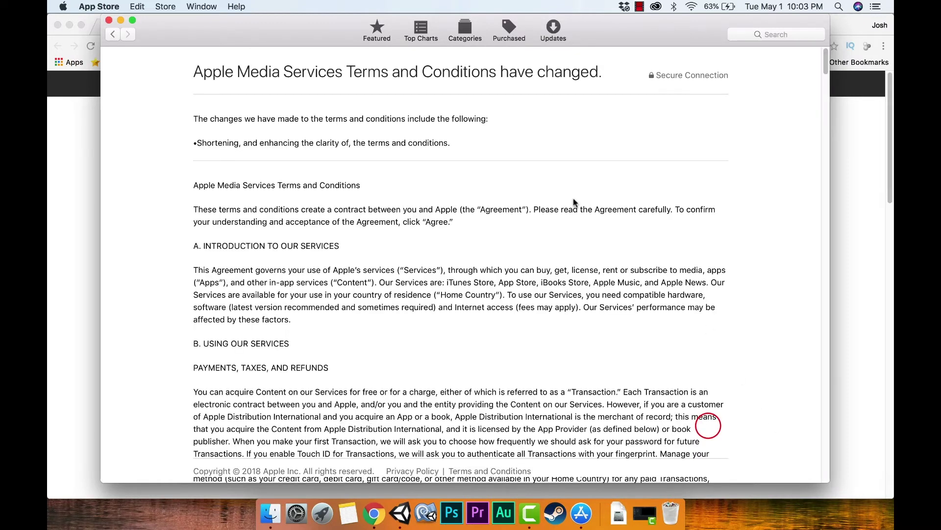
pyautogui.scroll(-20, 554, 105)
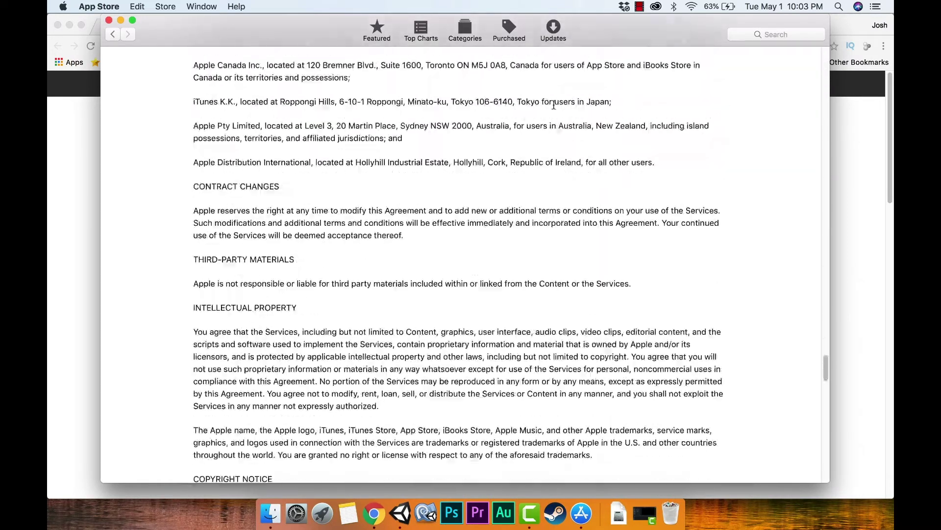
pyautogui.press('Return')
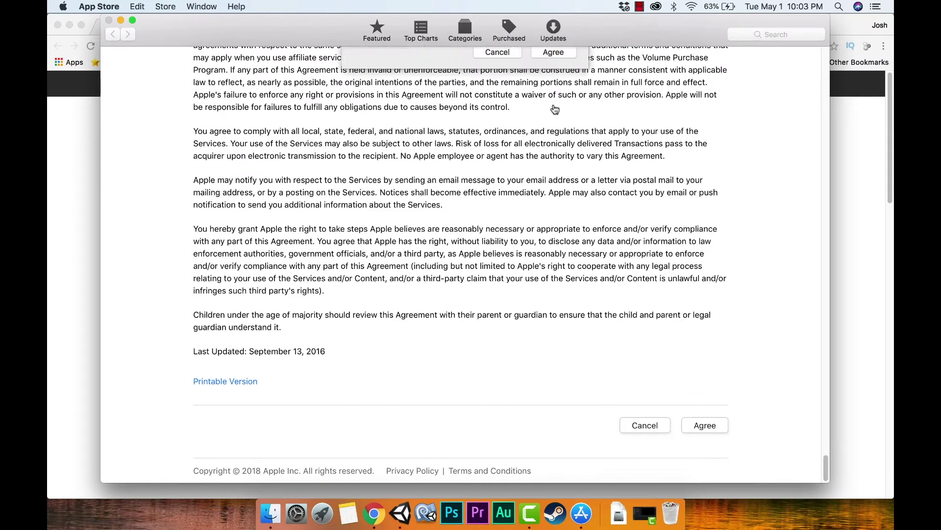
pyautogui.click(554, 106)
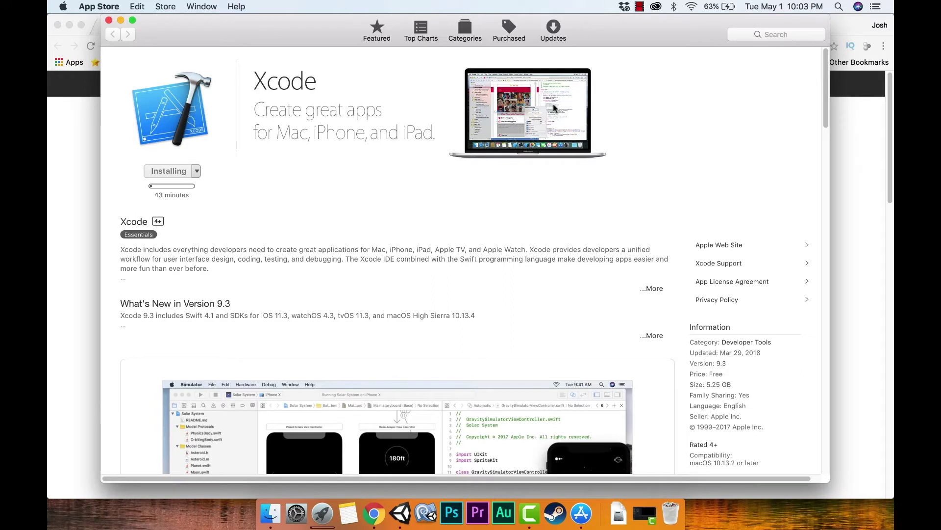
# Once Xcode is installed, dismiss the App Store welcome message and show Launchpad.
pyautogui.click(192, 195)
pyautogui.click(641, 8)
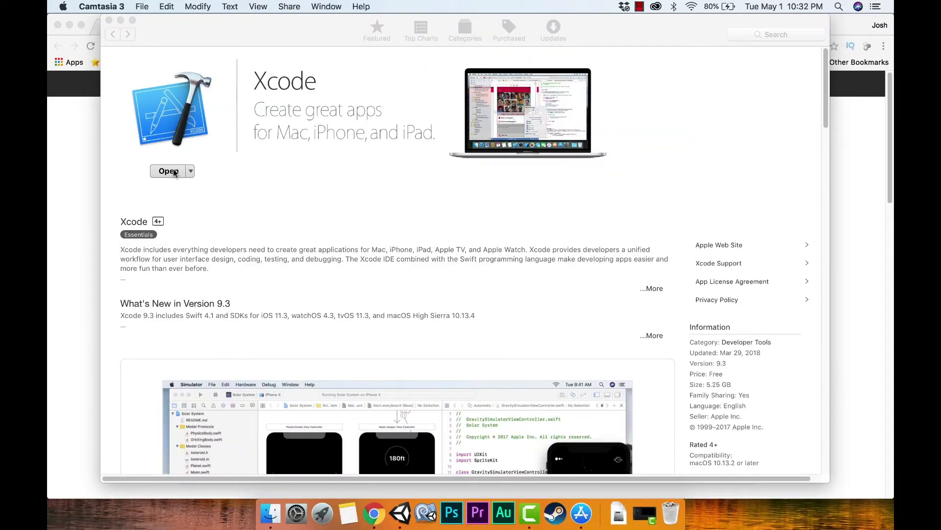
pyautogui.click(174, 172)
pyautogui.click(474, 254)
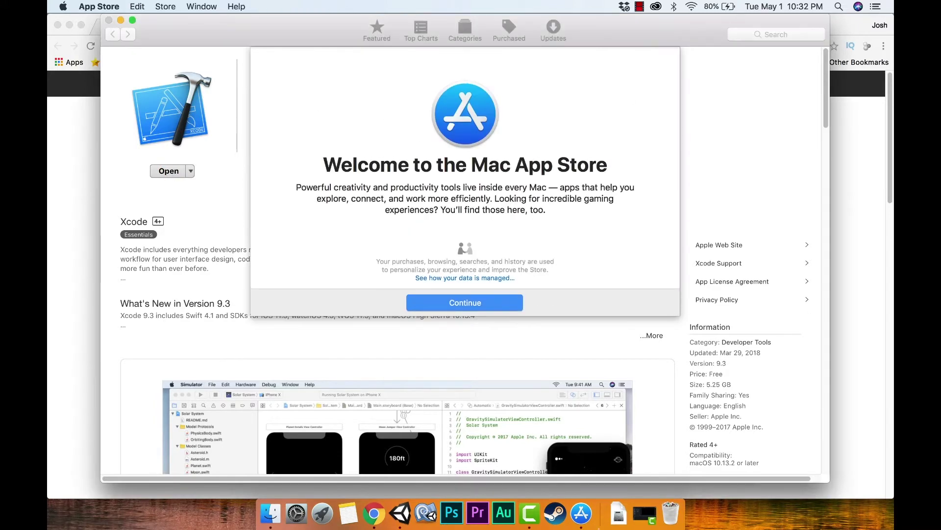
pyautogui.press('Return')
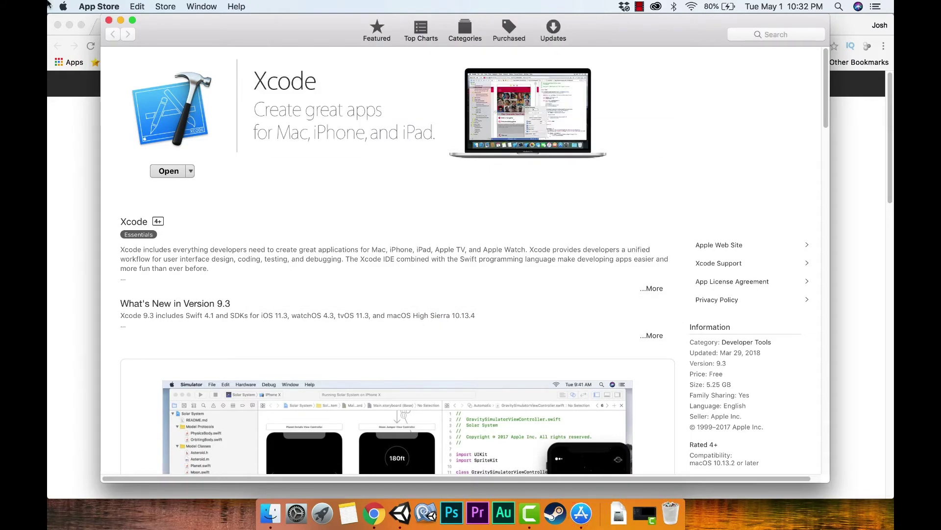
pyautogui.click(324, 513)
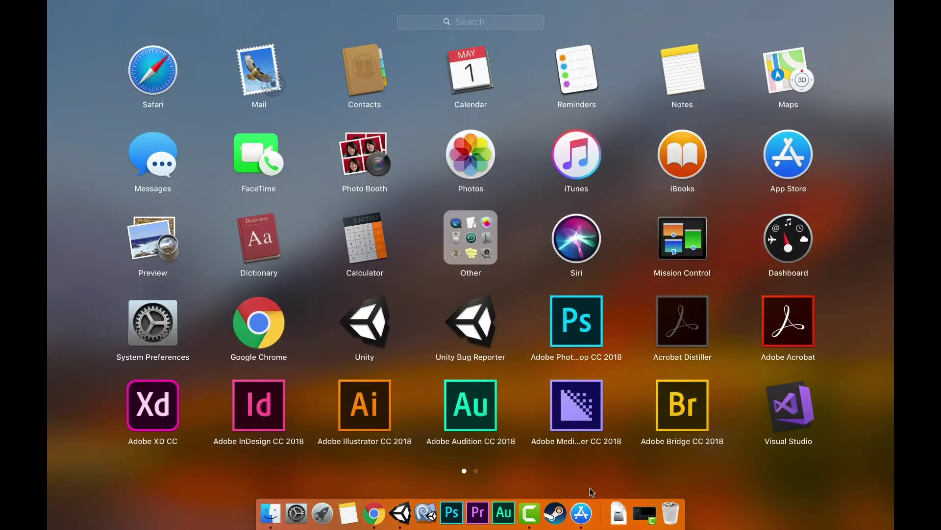
# Launch Xcode, accept its license with the admin password, close its welcome window, and quit App Store.
pyautogui.hscroll(5, 598, 512)
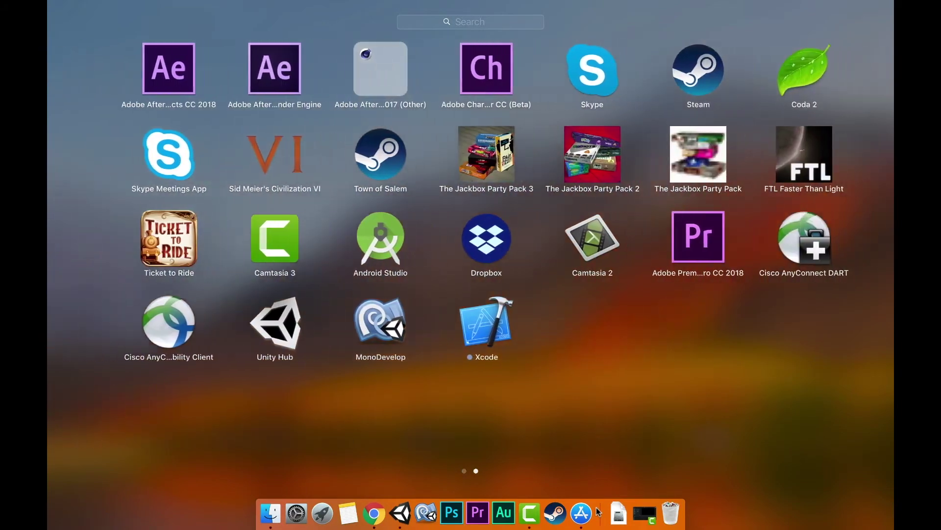
pyautogui.click(470, 324)
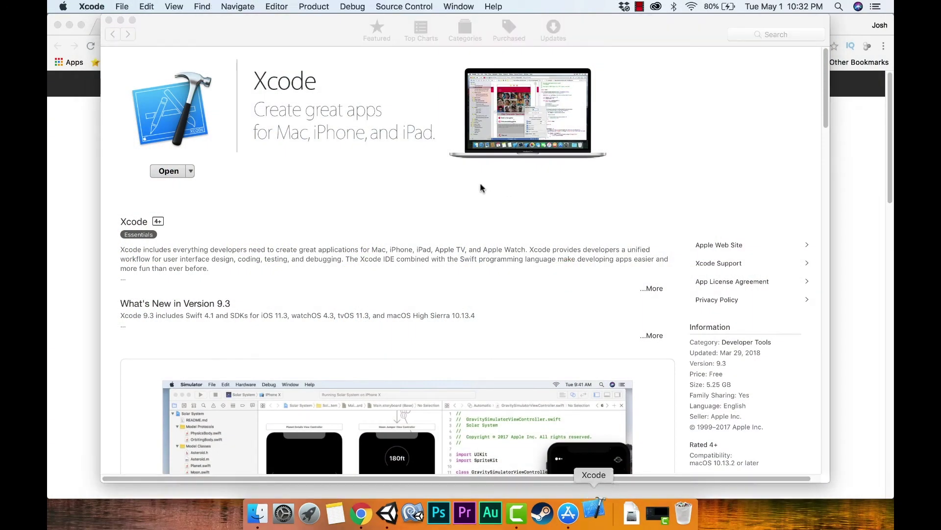
pyautogui.press('Return')
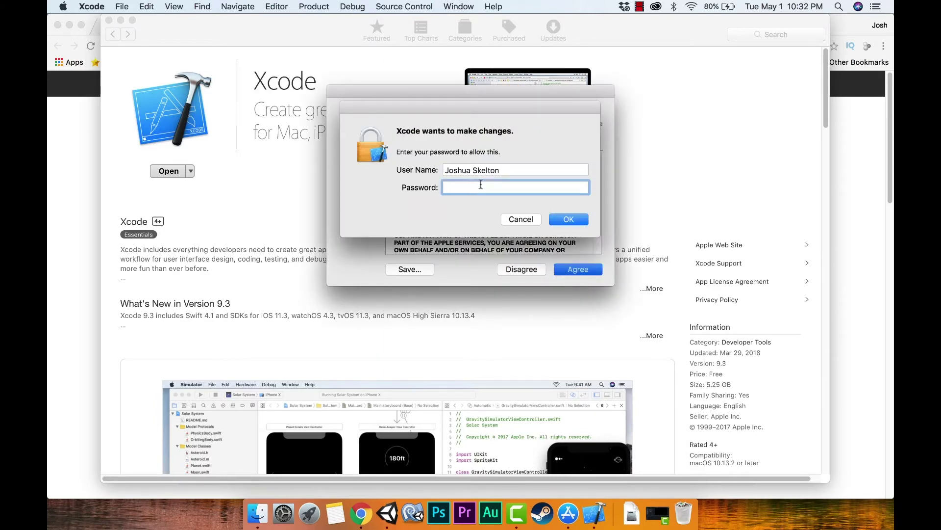
pyautogui.write('••••••••••')
pyautogui.press('Return')
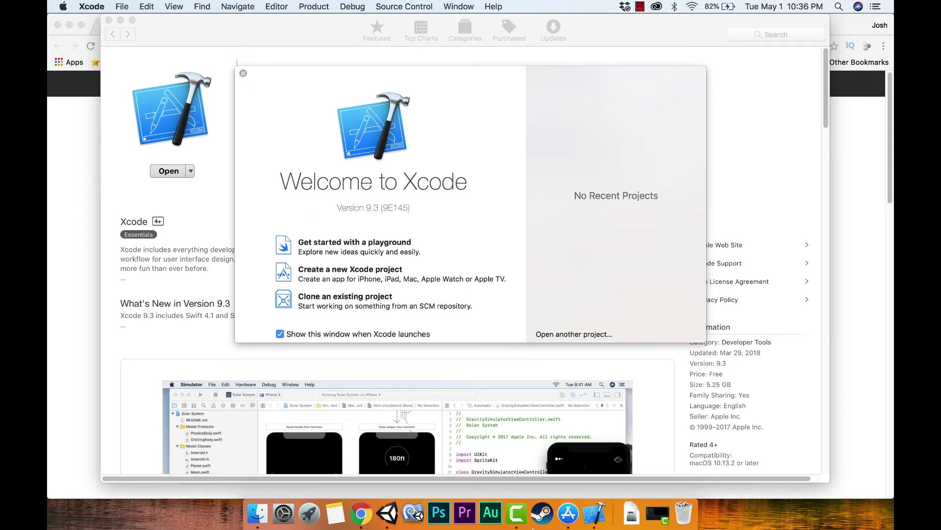
pyautogui.press('super+w')
pyautogui.press('super+q')
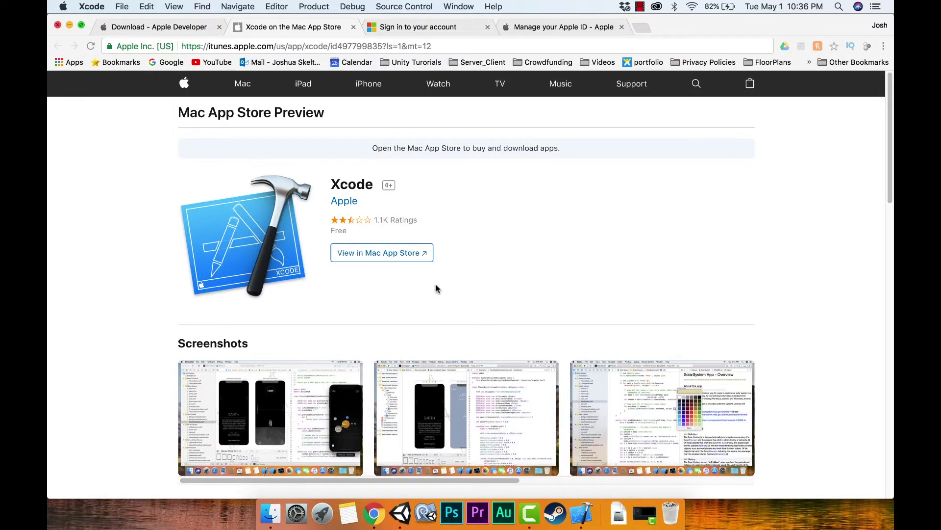
# Hide Chrome and quit Xcode to bring the TEDxUGA Unity project back in front.
pyautogui.press('super+h')
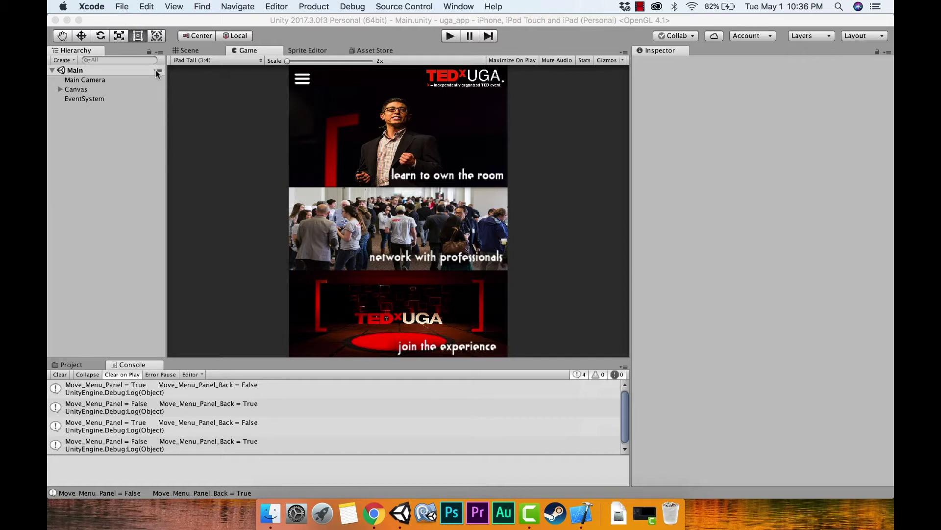
pyautogui.click(124, 7)
pyautogui.press('super+q')
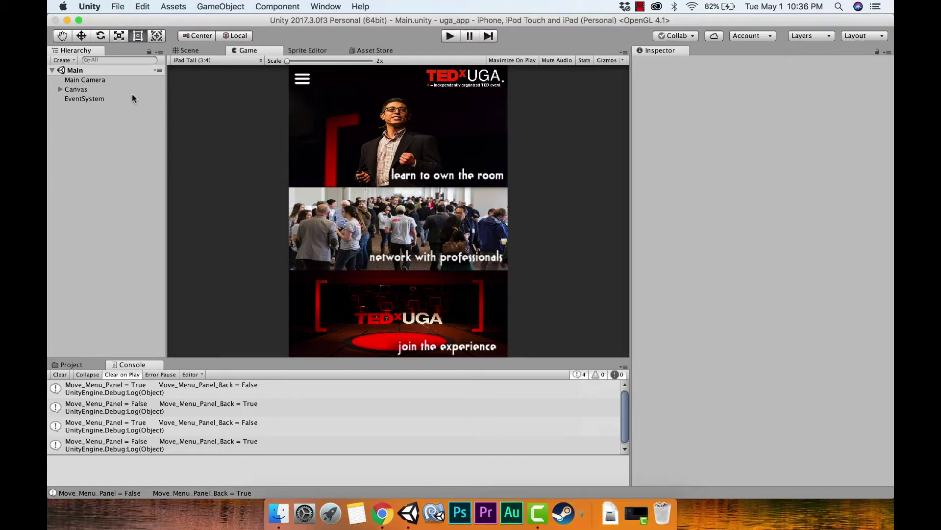
pyautogui.click(140, 118)
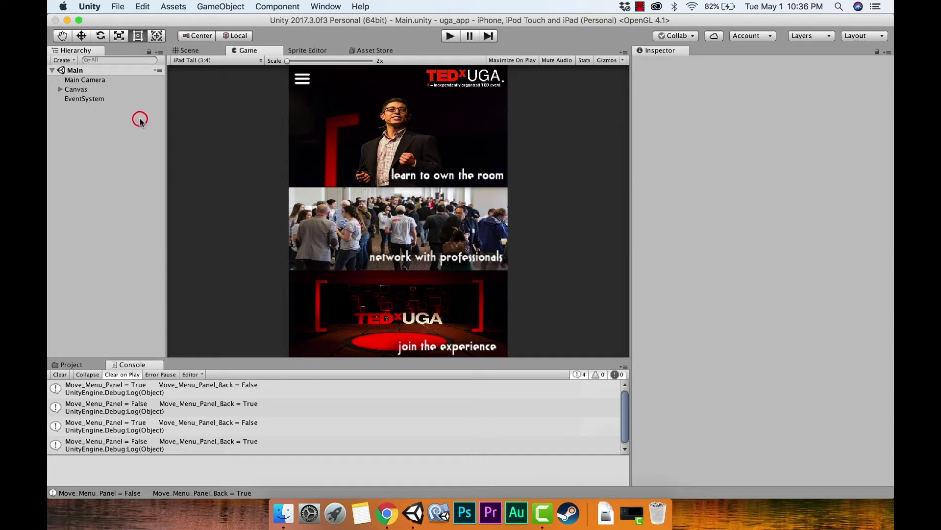
pyautogui.click(118, 6)
pyautogui.press('Down')
pyautogui.press('Down')
pyautogui.press('Down')
pyautogui.press('Down')
pyautogui.press('Down')
pyautogui.press('Down')
pyautogui.press('Down')
pyautogui.press('Down')
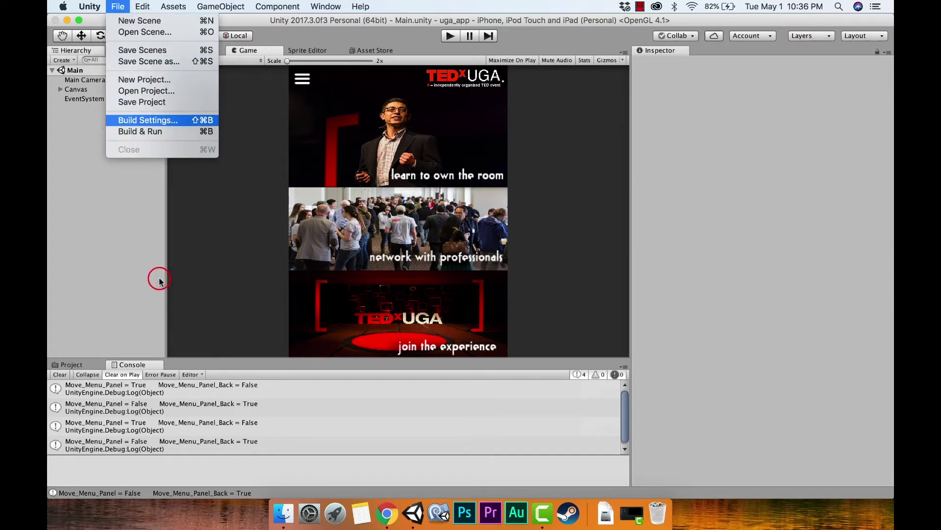
# In Build Settings, add the open Scenes/Main scene to the build with iOS as the platform.
pyautogui.press('Return')
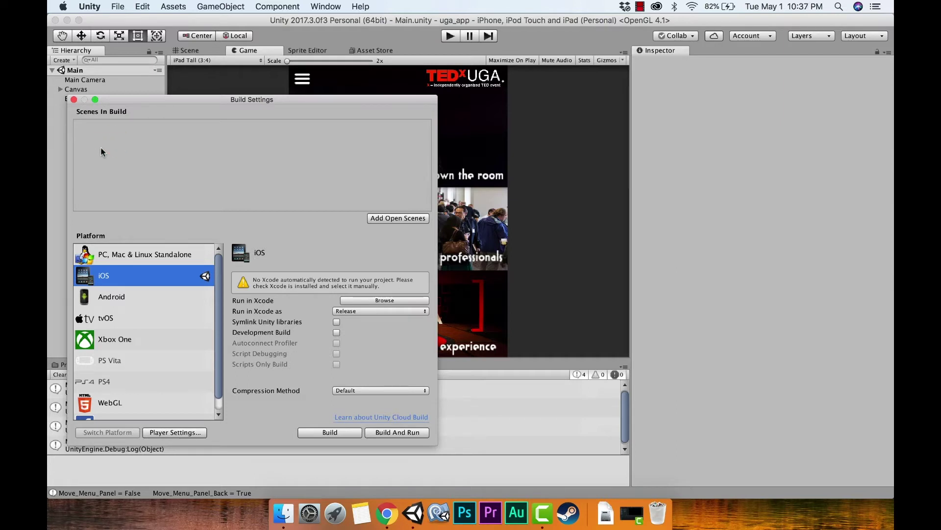
pyautogui.click(85, 70)
pyautogui.click(191, 131)
pyautogui.click(397, 219)
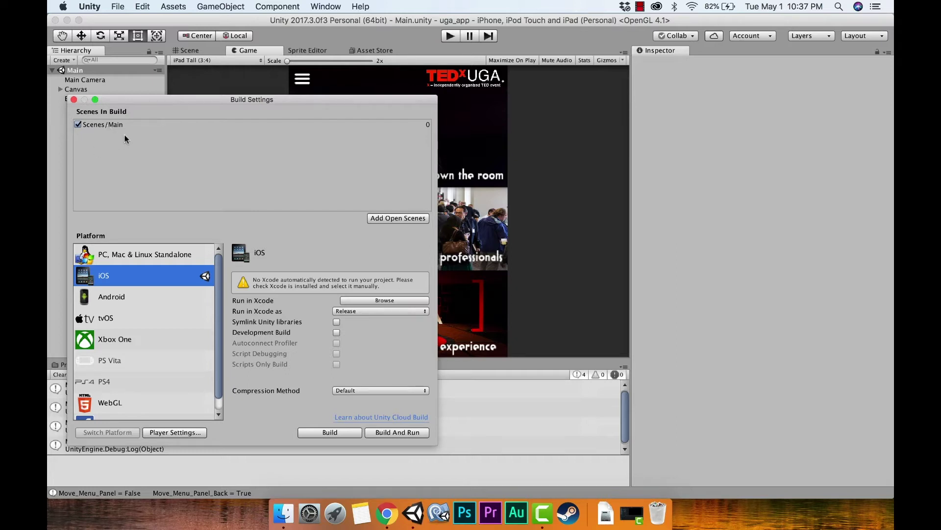
pyautogui.click(157, 284)
# Open Player Settings and inspect the default app icon and cursor slots.
pyautogui.click(184, 433)
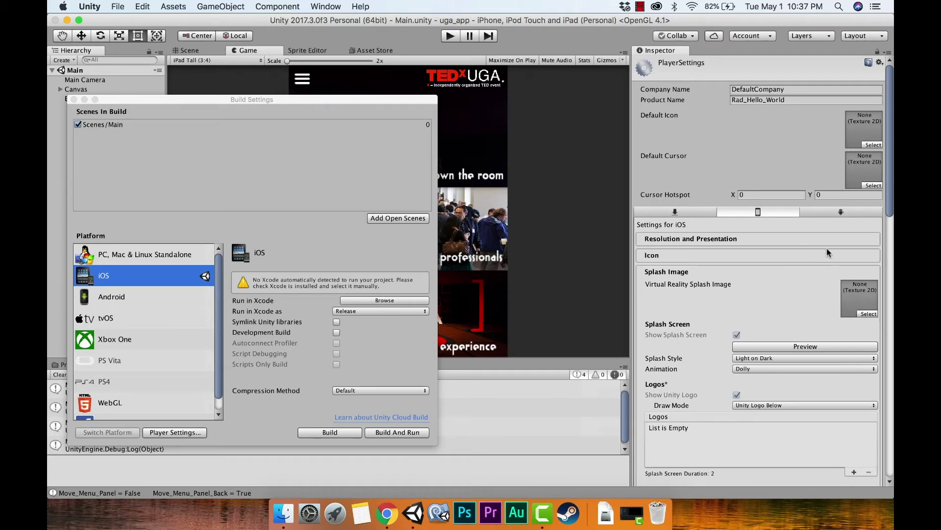
pyautogui.scroll(-15, 826, 255)
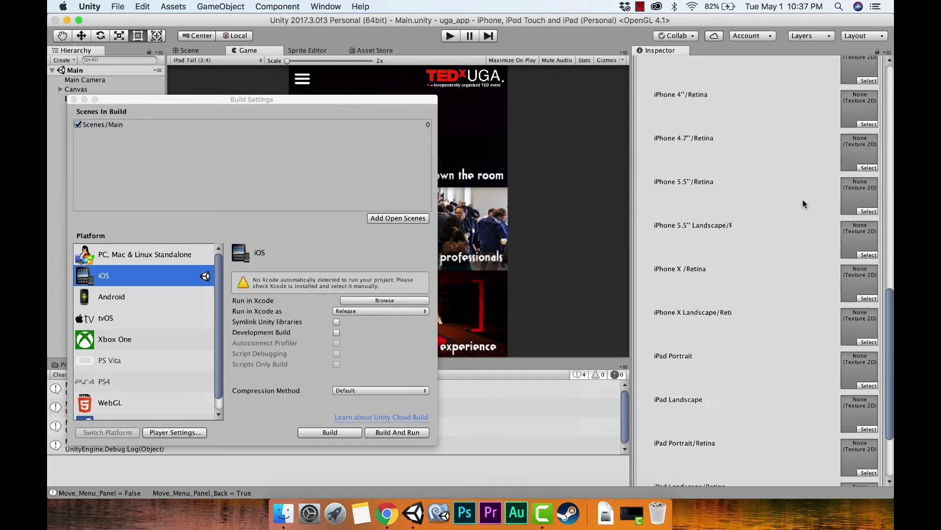
pyautogui.scroll(15, 850, 127)
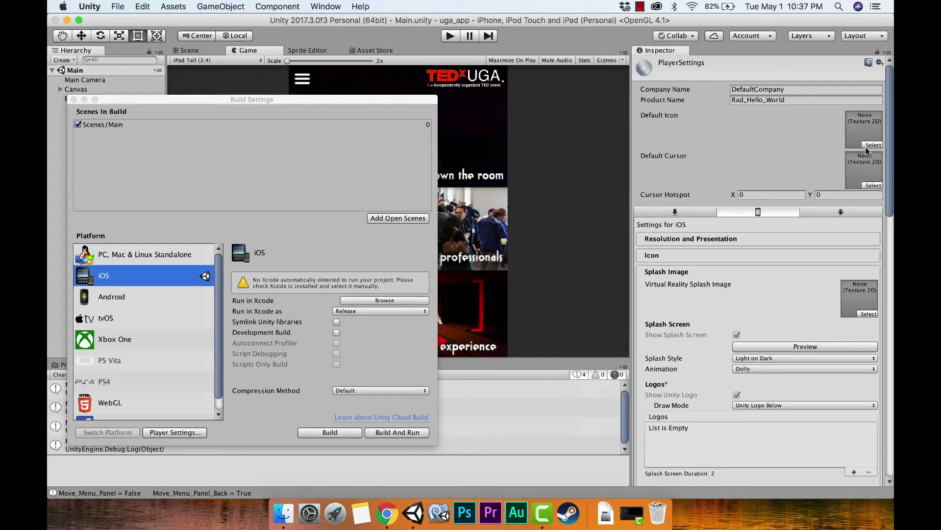
pyautogui.click(864, 143)
pyautogui.click(862, 166)
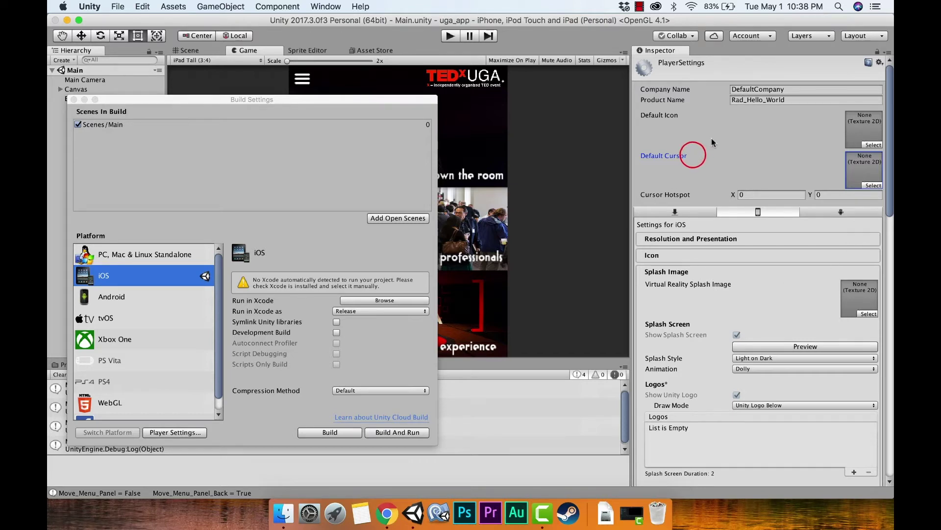
# Browse the iOS launch image slots, checking the iPhone 5.5" landscape and iPhone 4" entries.
pyautogui.scroll(-10, 712, 139)
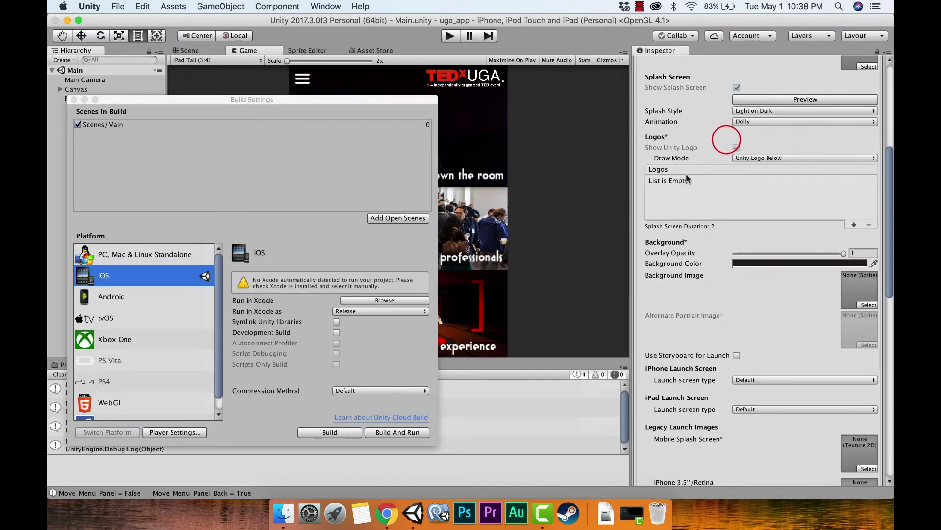
pyautogui.scroll(-12, 704, 178)
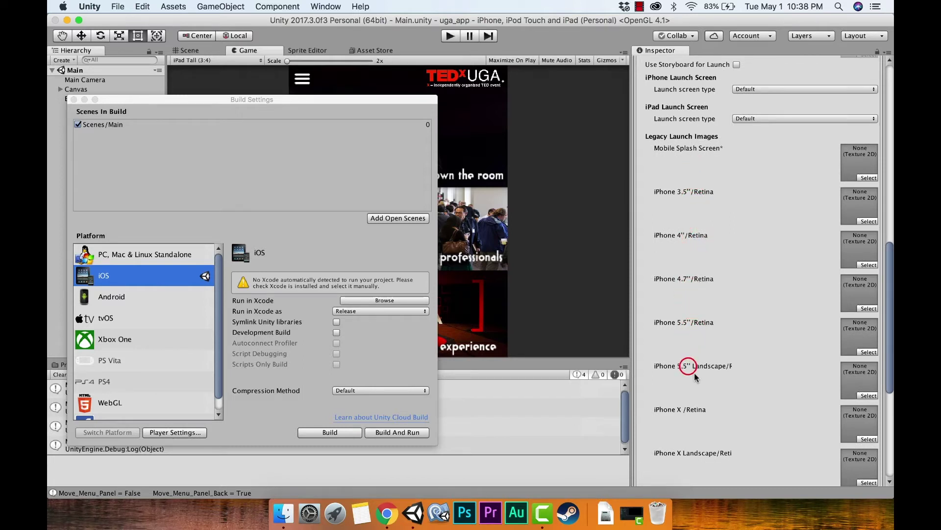
pyautogui.press('Tab')
pyautogui.click(708, 365)
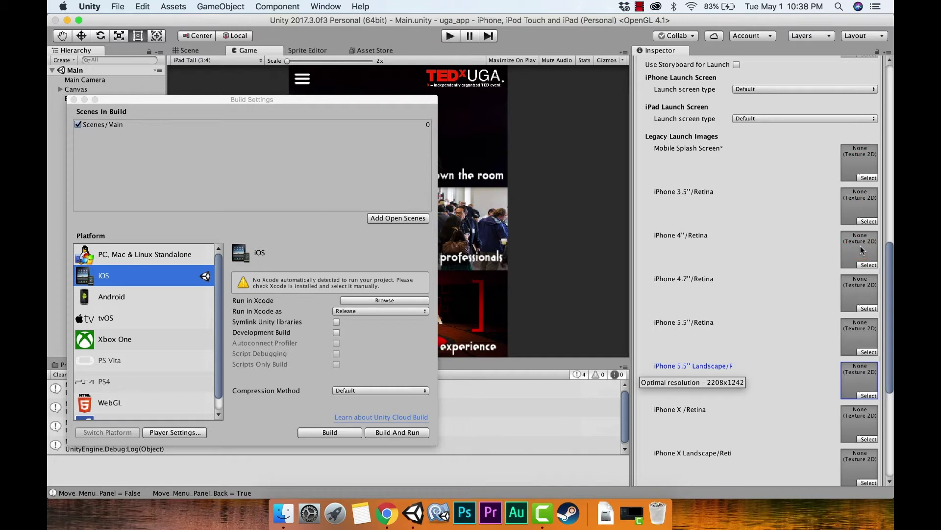
pyautogui.press('Tab')
pyautogui.press('Tab')
pyautogui.press('Tab')
pyautogui.click(575, 396)
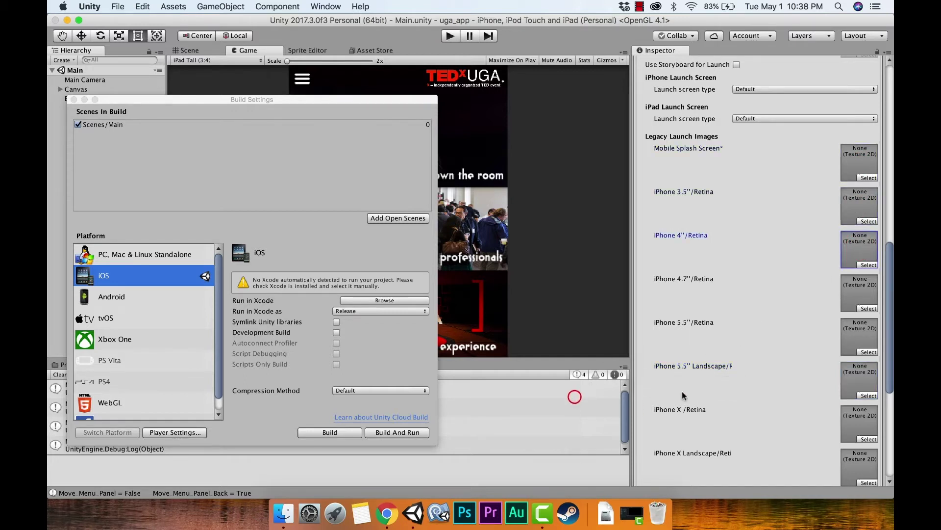
pyautogui.click(827, 223)
pyautogui.click(823, 161)
pyautogui.click(530, 389)
pyautogui.click(804, 269)
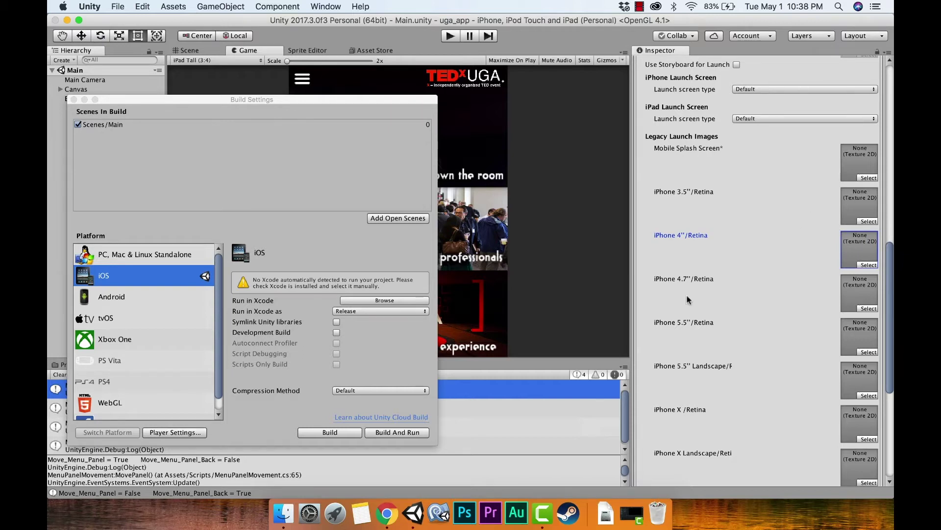
pyautogui.click(668, 260)
pyautogui.scroll(-1, 718, 285)
pyautogui.scroll(10, 718, 285)
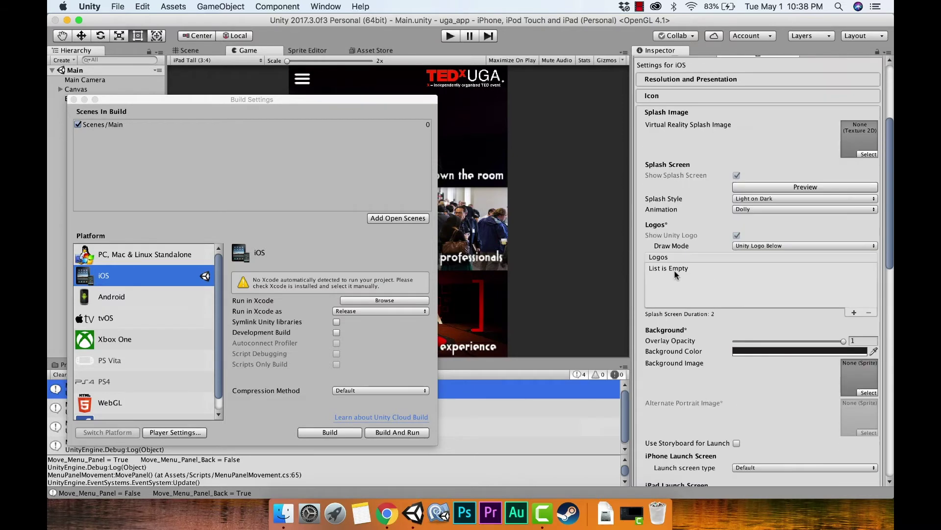
# Set the iOS default orientation to Portrait under Resolution and Presentation.
pyautogui.click(701, 239)
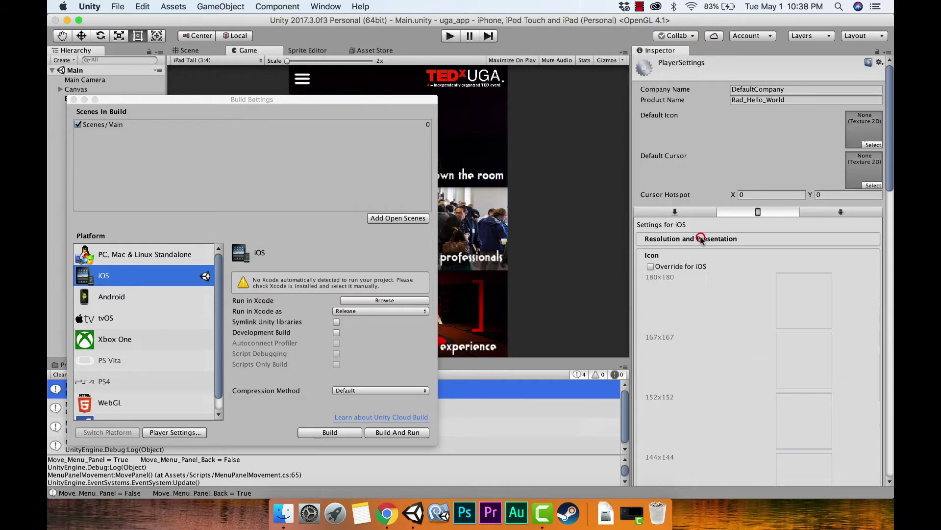
pyautogui.scroll(-5, 792, 352)
pyautogui.scroll(5, 793, 348)
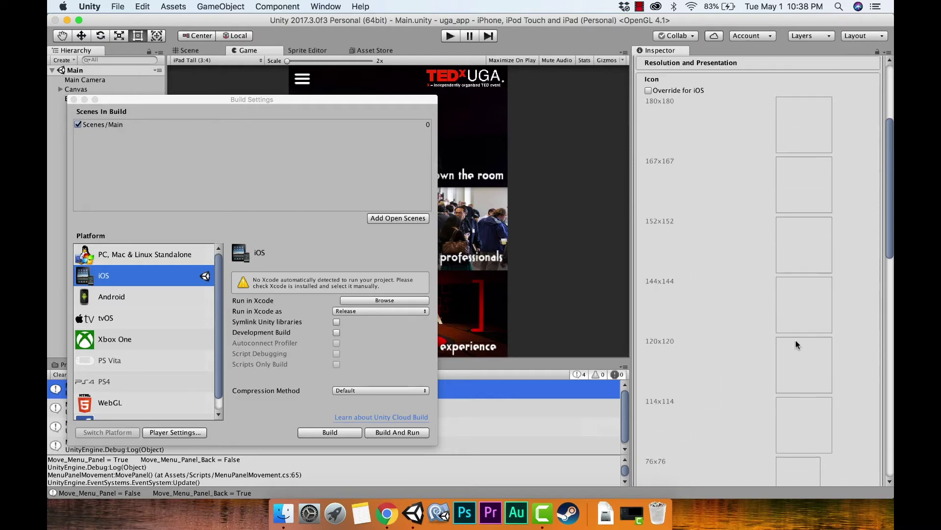
pyautogui.click(771, 290)
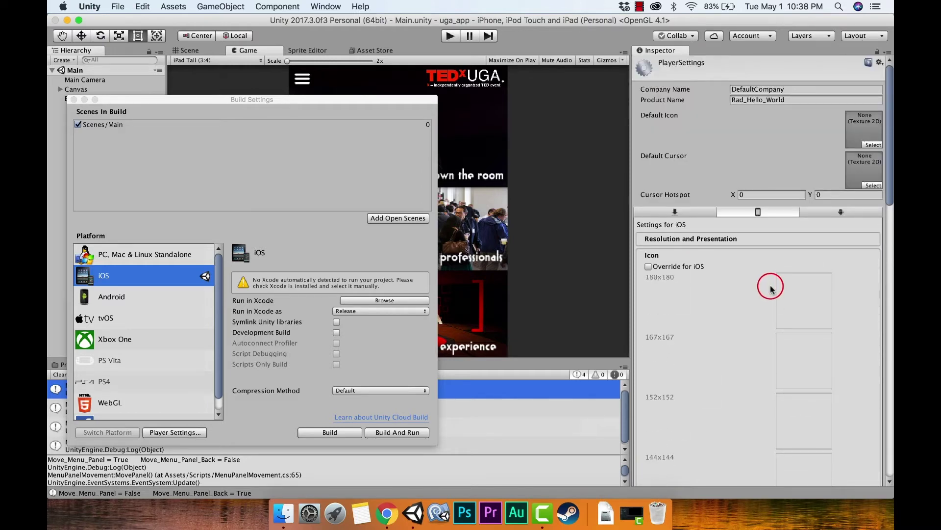
pyautogui.click(779, 243)
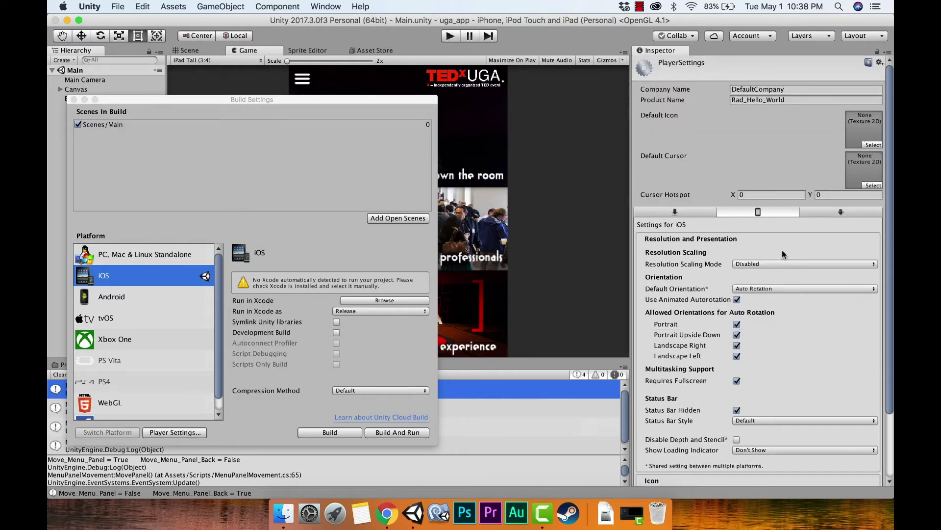
pyautogui.click(783, 254)
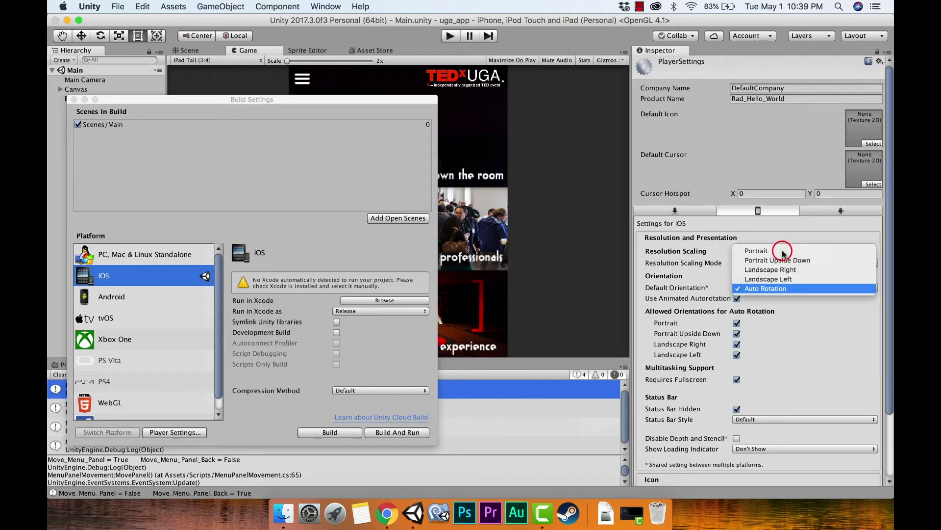
pyautogui.press('Up')
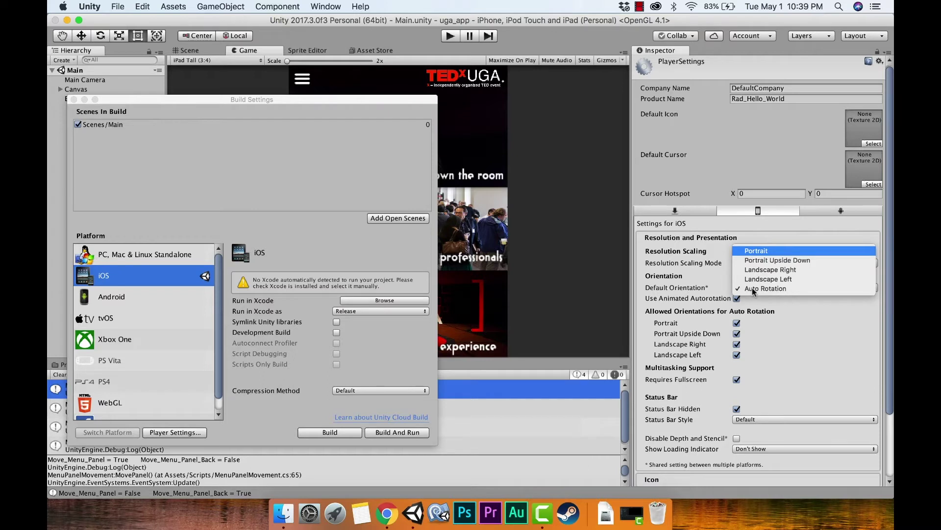
pyautogui.press('Return')
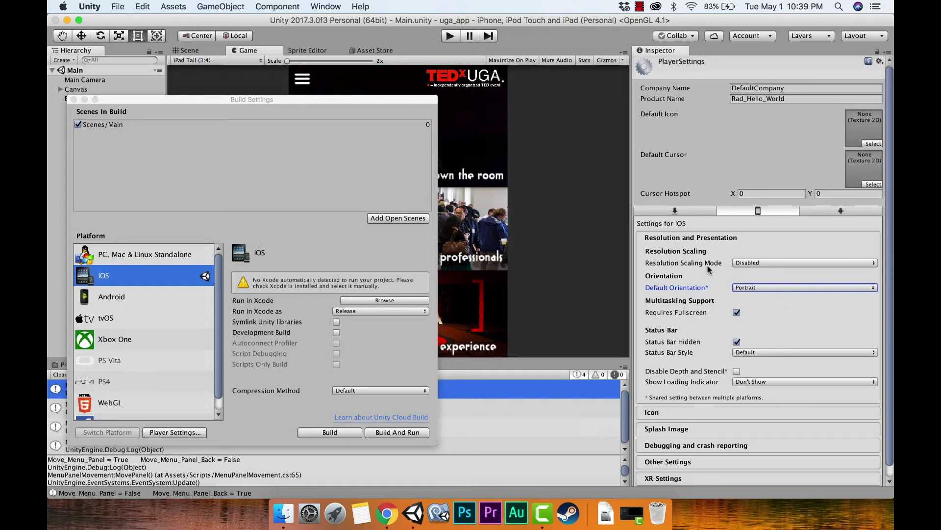
# Leave the loading indicator at Don't Show and the status bar style at Default.
pyautogui.click(752, 380)
pyautogui.click(738, 387)
pyautogui.click(743, 373)
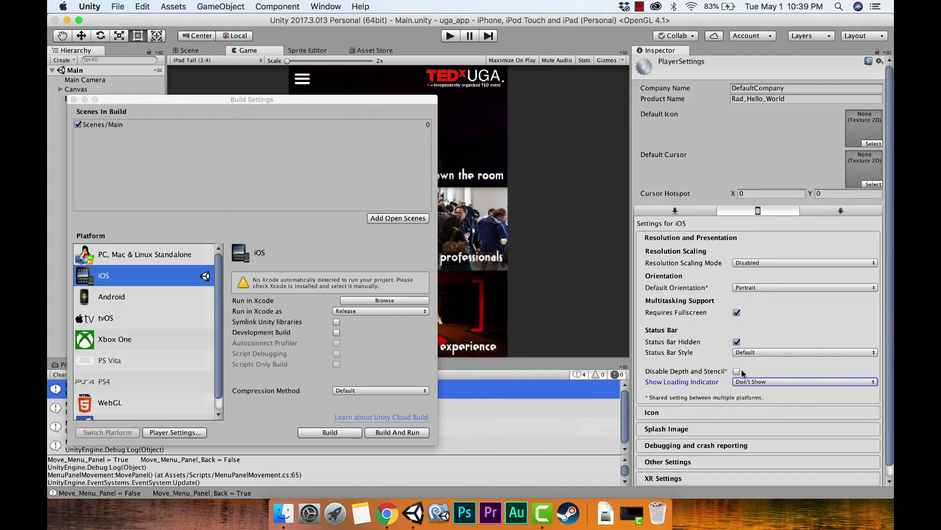
pyautogui.click(744, 353)
pyautogui.click(767, 340)
pyautogui.click(761, 352)
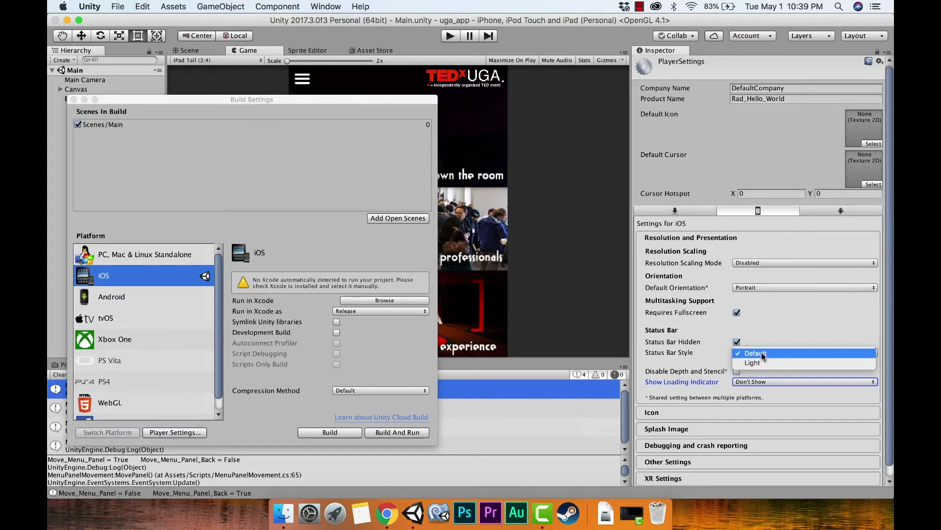
pyautogui.click(761, 352)
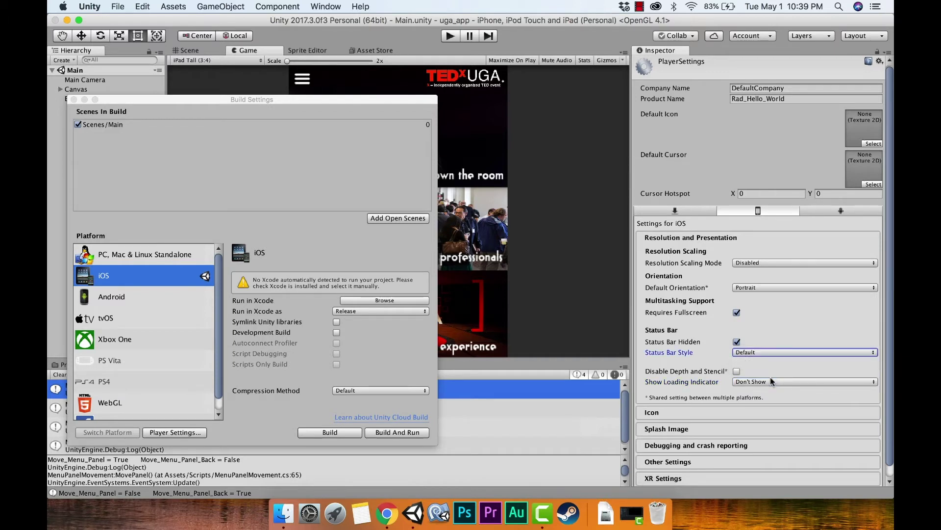
pyautogui.click(721, 413)
pyautogui.scroll(-2, 743, 304)
# Expand the iOS Splash Image settings and add one empty 2-second logo entry to Logos.
pyautogui.click(731, 417)
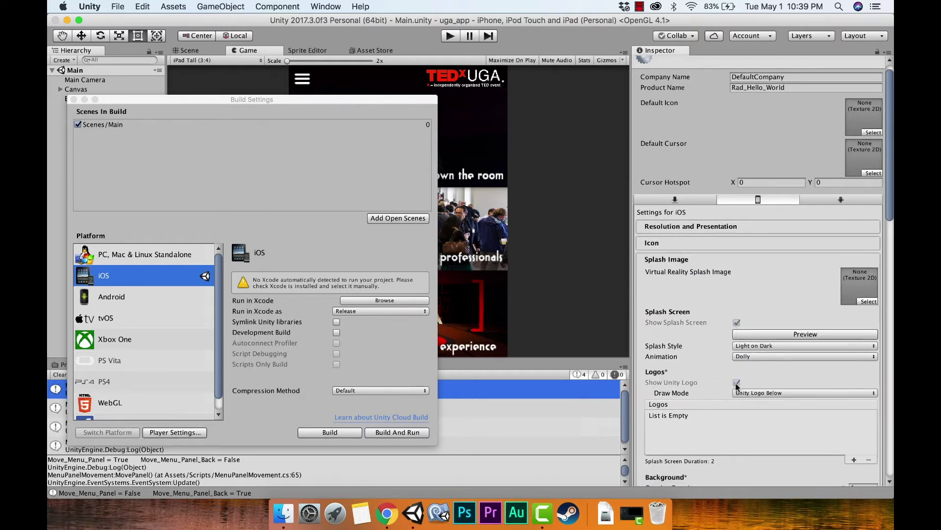
pyautogui.click(749, 379)
pyautogui.click(736, 381)
pyautogui.click(852, 425)
pyautogui.click(666, 395)
pyautogui.scroll(-1, 668, 395)
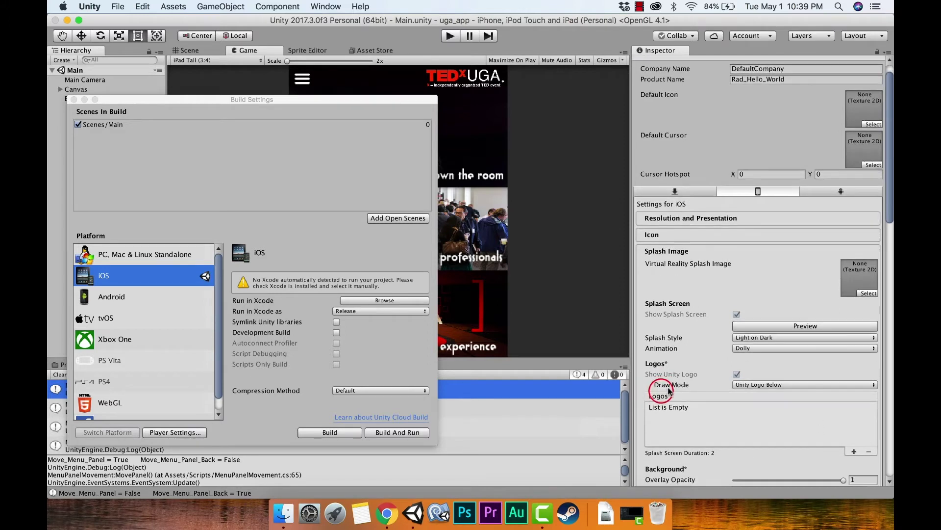
pyautogui.scroll(-3, 678, 396)
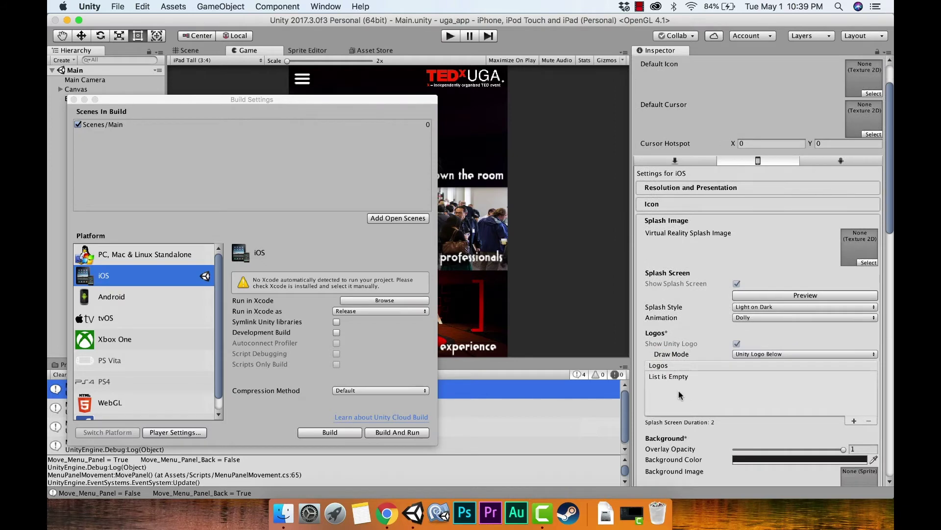
pyautogui.click(679, 394)
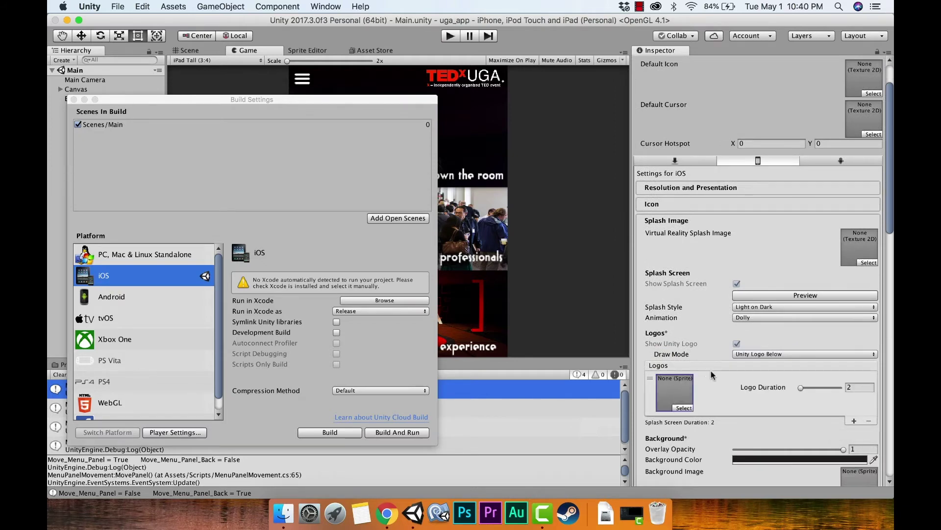
pyautogui.click(866, 420)
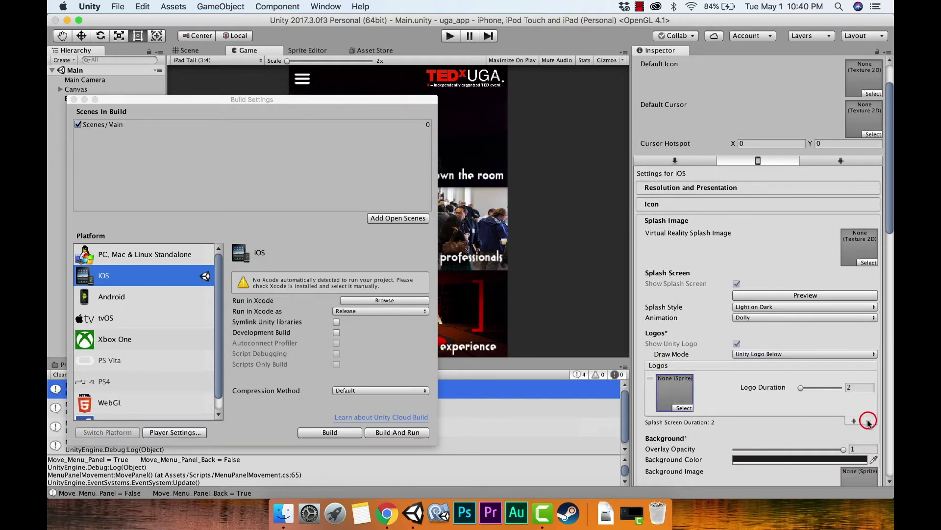
pyautogui.click(759, 397)
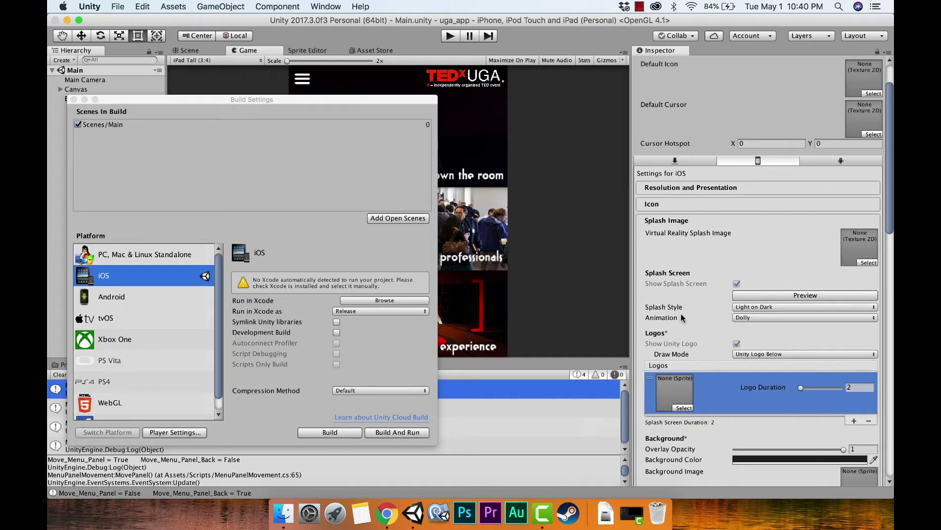
# Scroll through the empty legacy launch image slots, iPhone 3.5" Retina to iPad Portrait.
pyautogui.scroll(-4, 745, 353)
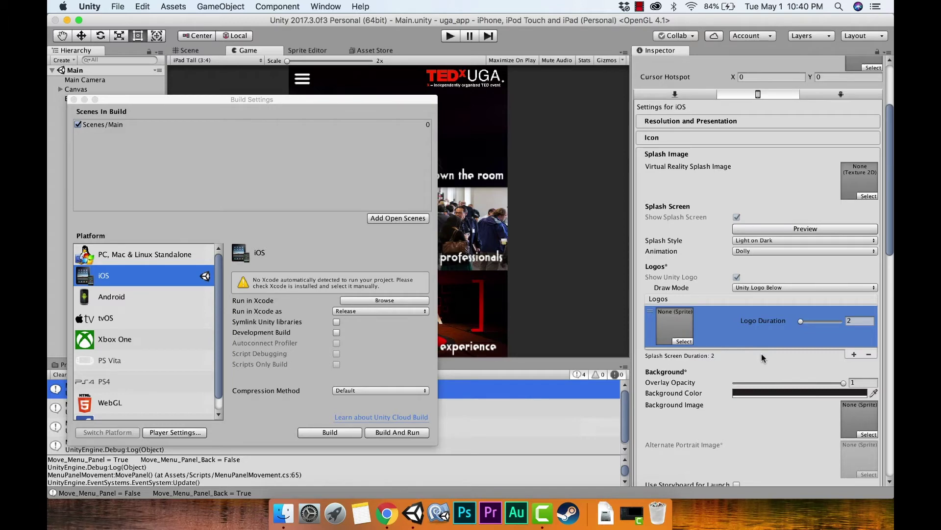
pyautogui.scroll(-4, 761, 354)
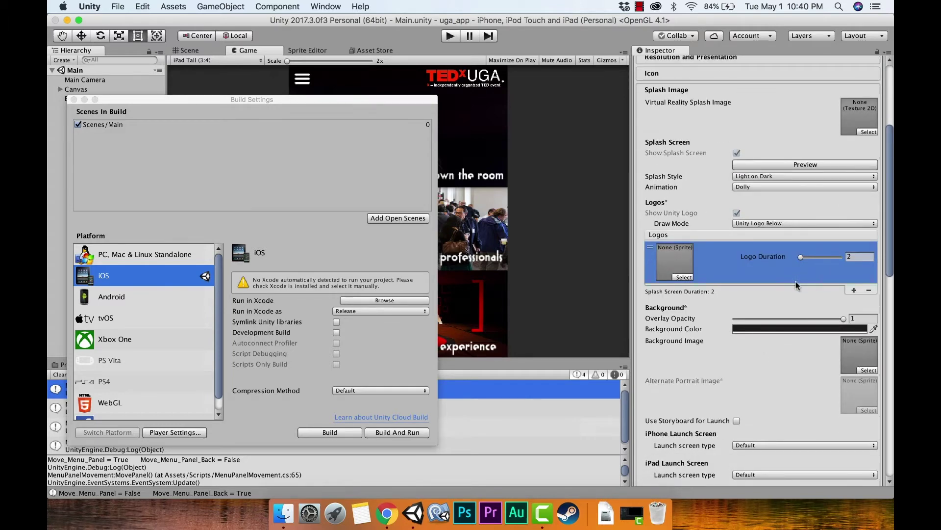
pyautogui.scroll(-5, 784, 318)
pyautogui.scroll(-15, 720, 440)
pyautogui.scroll(-19, 705, 431)
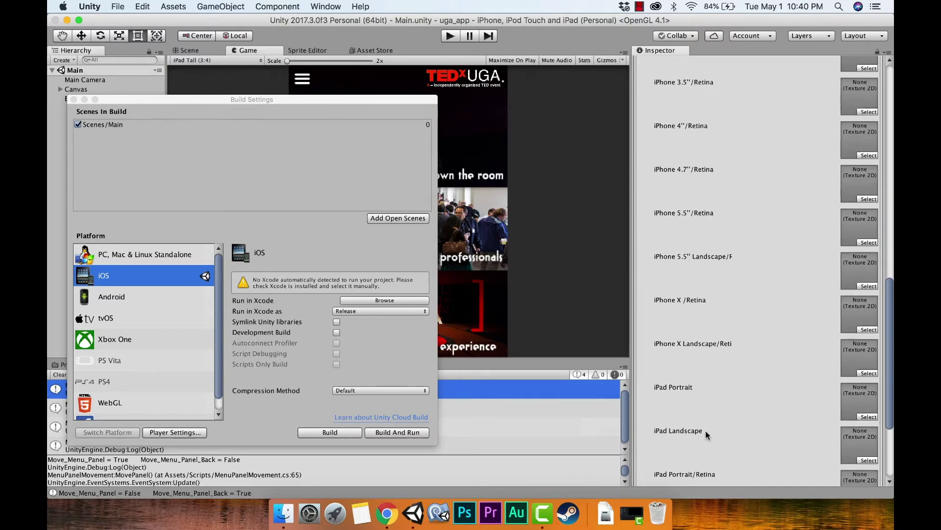
# Expand Other Settings and place the cursor in the com.Company.ProductName Bundle Identifier field.
pyautogui.click(713, 387)
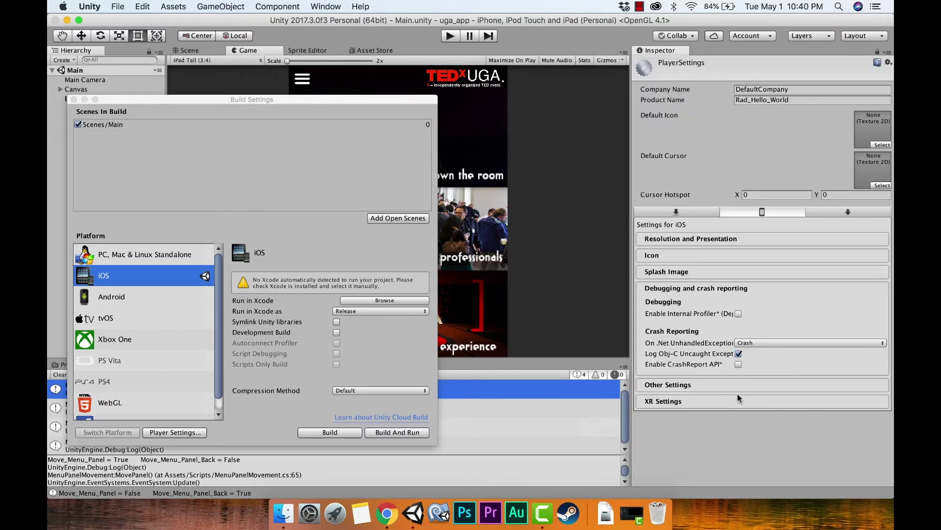
pyautogui.click(747, 387)
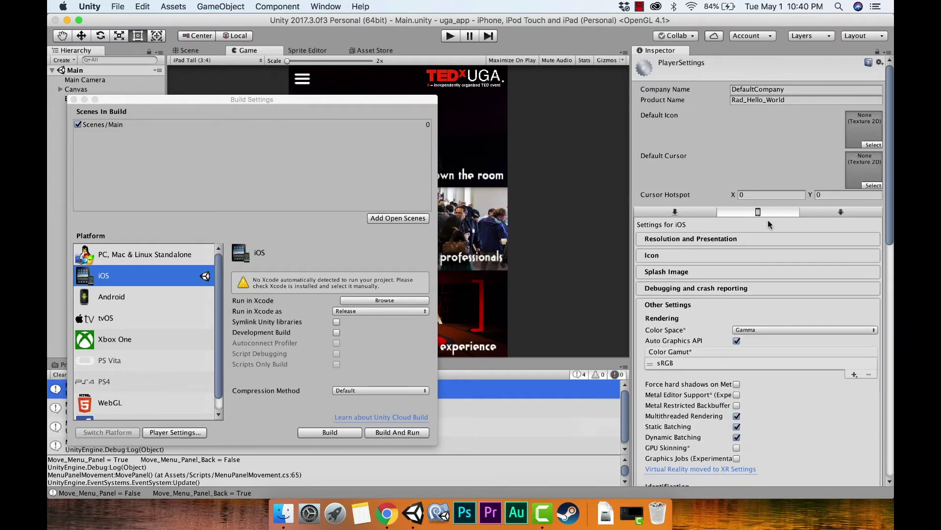
pyautogui.scroll(-1, 767, 228)
pyautogui.scroll(-10, 767, 228)
pyautogui.click(737, 231)
pyautogui.scroll(-5, 737, 231)
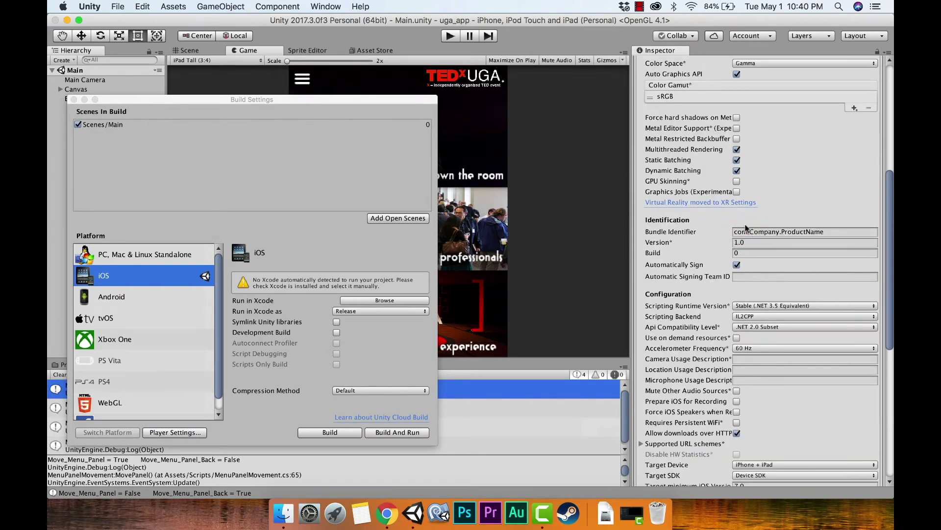
pyautogui.click(748, 230)
pyautogui.click(751, 231)
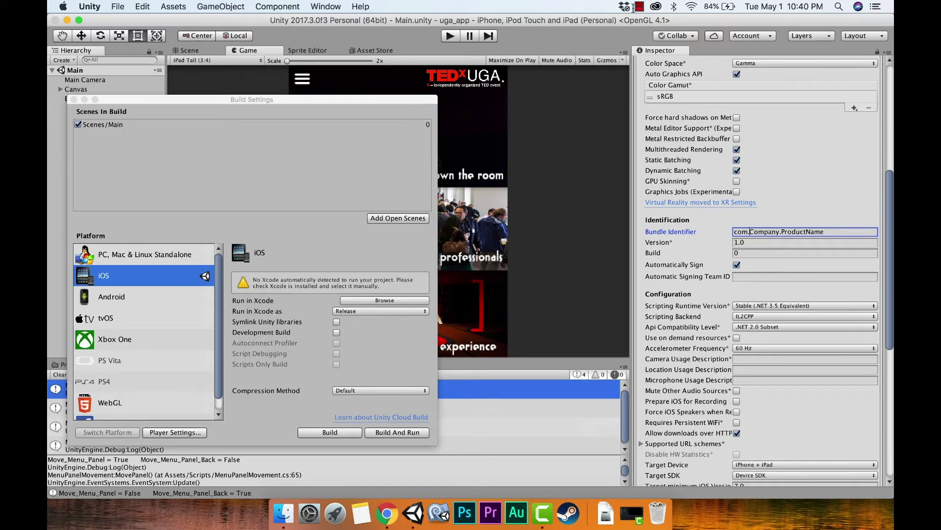
# Replace the Company part of the iOS bundle identifier with tiltedwheelinteractive.
pyautogui.click(634, 7)
pyautogui.press('super+a')
pyautogui.hotkey('alt', 'Left')
pyautogui.press('Right')
pyautogui.hotkey('shift', 'Left')
pyautogui.hotkey('shift', 'Left')
pyautogui.hotkey('shift', 'Left')
pyautogui.hotkey('shift', 'Left')
pyautogui.hotkey('shift', 'Left')
pyautogui.hotkey('shift', 'Left')
pyautogui.hotkey('shift', 'Left')
pyautogui.hotkey('shift', 'Left')
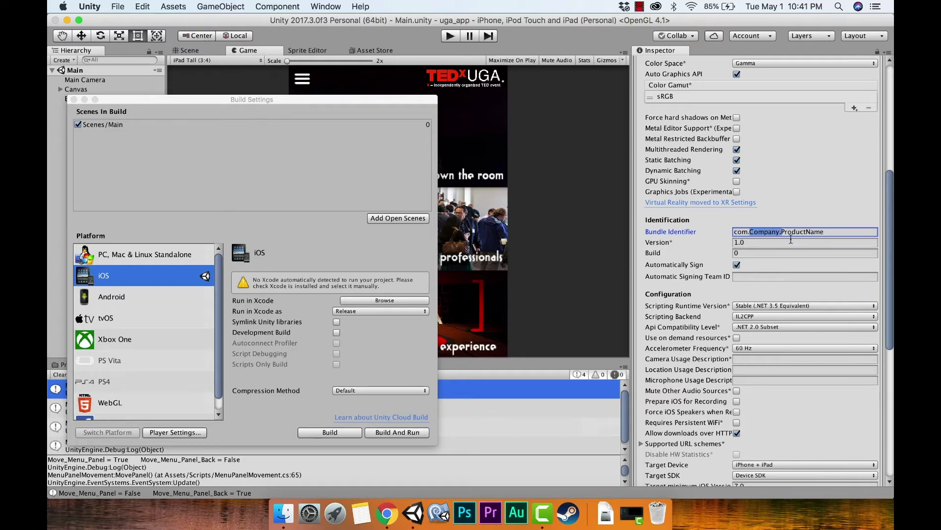
pyautogui.press('BackSpace')
pyautogui.press('BackSpace')
pyautogui.press('BackSpace')
pyautogui.press('BackSpace')
pyautogui.press('BackSpace')
pyautogui.press('BackSpace')
pyautogui.press('BackSpace')
pyautogui.press('BackSpace')
pyautogui.press('BackSpace')
pyautogui.press('BackSpace')
pyautogui.press('BackSpace')
pyautogui.press('BackSpace')
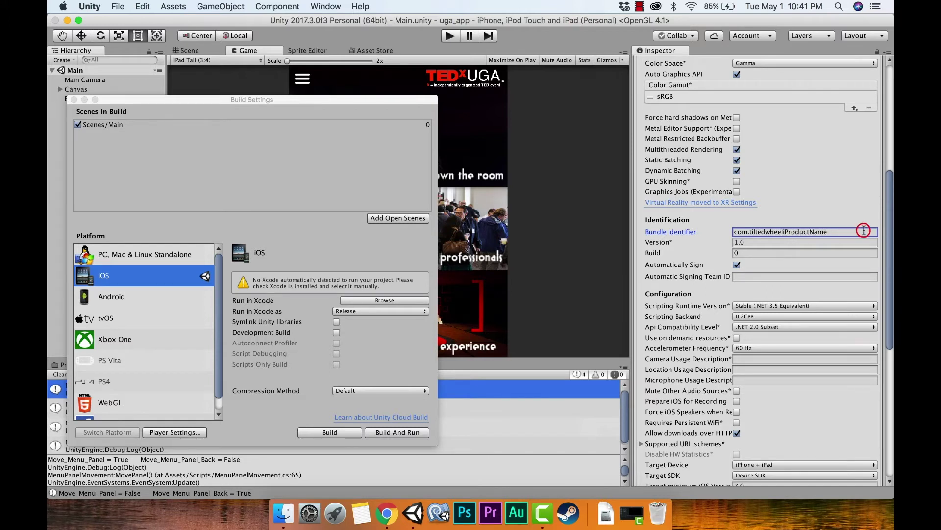
# End the identifier with ugaapp (com.tiltedwheelinteractive.ugaapp) and clear the Build number 0 for 1.
pyautogui.click(864, 230)
pyautogui.press('BackSpace')
pyautogui.press('BackSpace')
pyautogui.press('BackSpace')
pyautogui.press('BackSpace')
pyautogui.press('BackSpace')
pyautogui.press('BackSpace')
pyautogui.press('BackSpace')
pyautogui.press('BackSpace')
pyautogui.press('BackSpace')
pyautogui.press('BackSpace')
pyautogui.press('BackSpace')
pyautogui.write('ugaapp')
pyautogui.click(750, 251)
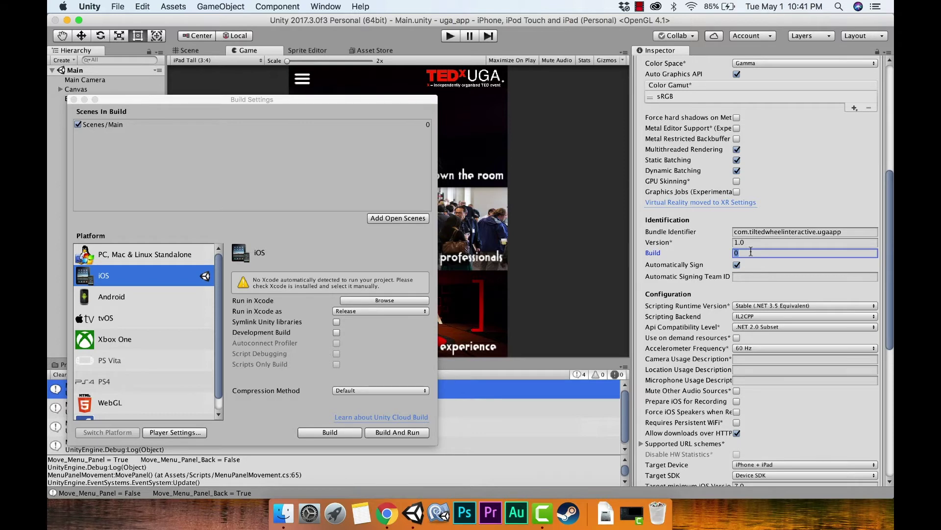
pyautogui.press('BackSpace')
# Review the remaining iOS Other Settings (iPhone + iPad, Device SDK, iOS 7.0, Universal), then collapse the section.
pyautogui.scroll(-2, 750, 349)
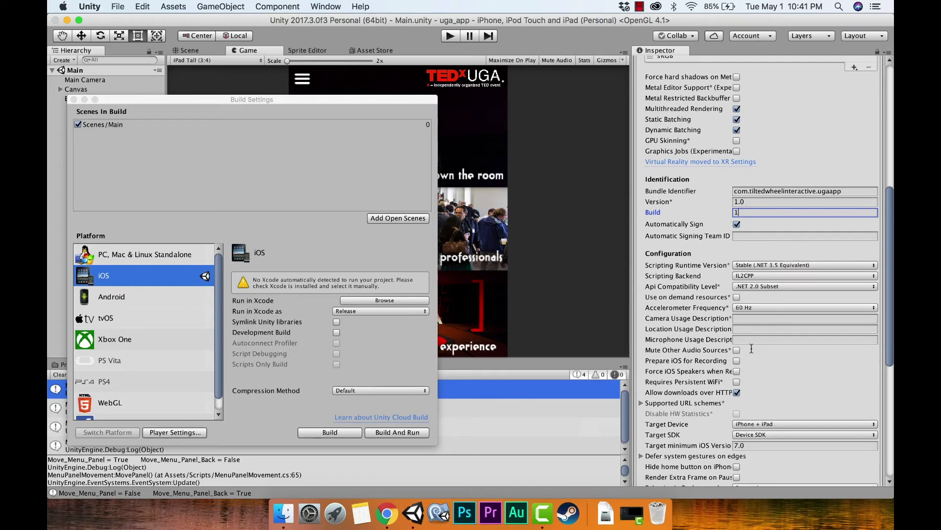
pyautogui.scroll(-5, 752, 349)
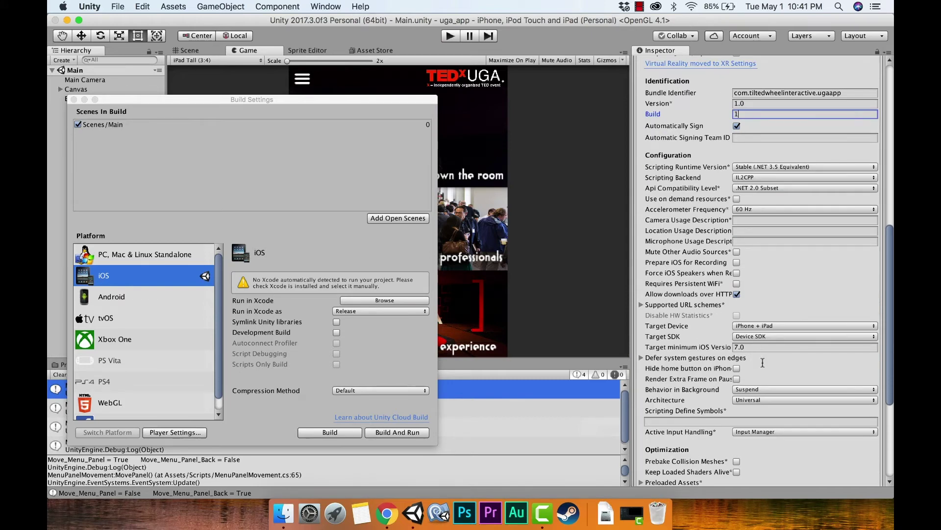
pyautogui.click(698, 468)
pyautogui.scroll(-10, 761, 383)
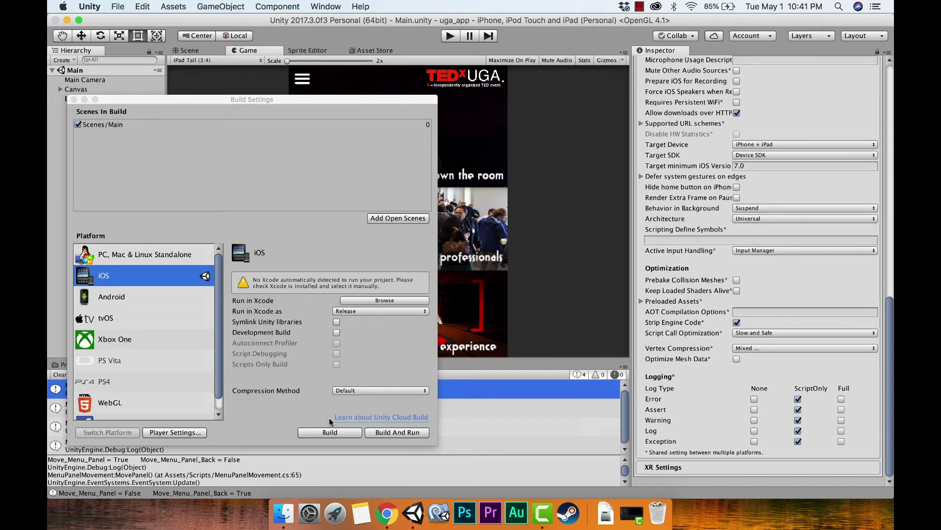
pyautogui.scroll(10, 750, 260)
pyautogui.click(751, 260)
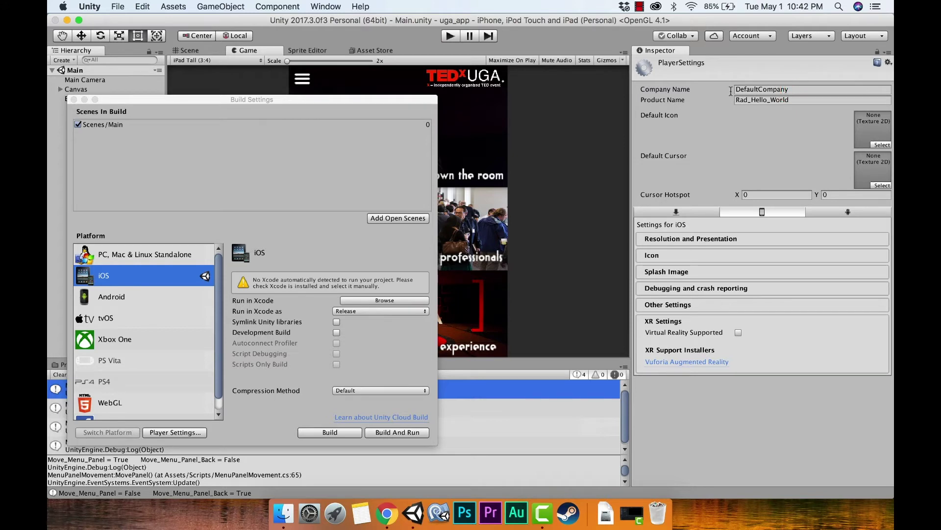
# Replace the Company Name DefaultCompany with 'Tilted Wheel Interactive'.
pyautogui.click(731, 92)
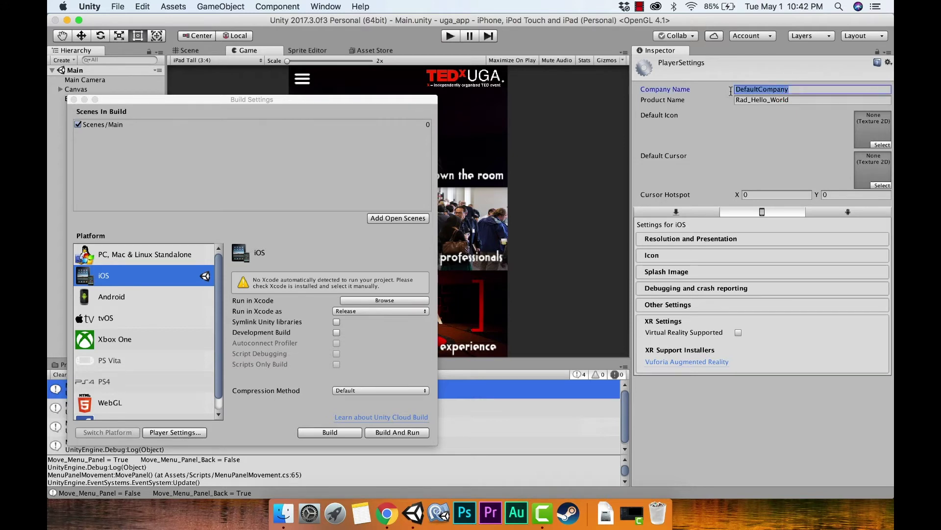
pyautogui.doubleClick(732, 91)
pyautogui.write('Tilted')
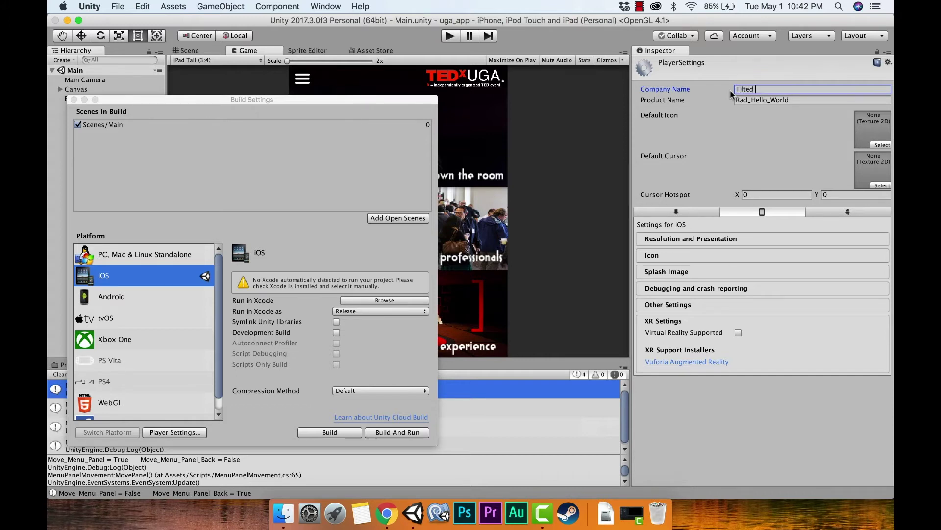
pyautogui.write(' Wheel Interactive')
# Set the Product Name to 'UGA App' and start the iOS build.
pyautogui.press('Tab')
pyautogui.hotkey('alt', 'shift', 'Left')
pyautogui.hotkey('alt', 'shift', 'Left')
pyautogui.hotkey('alt', 'shift', 'Left')
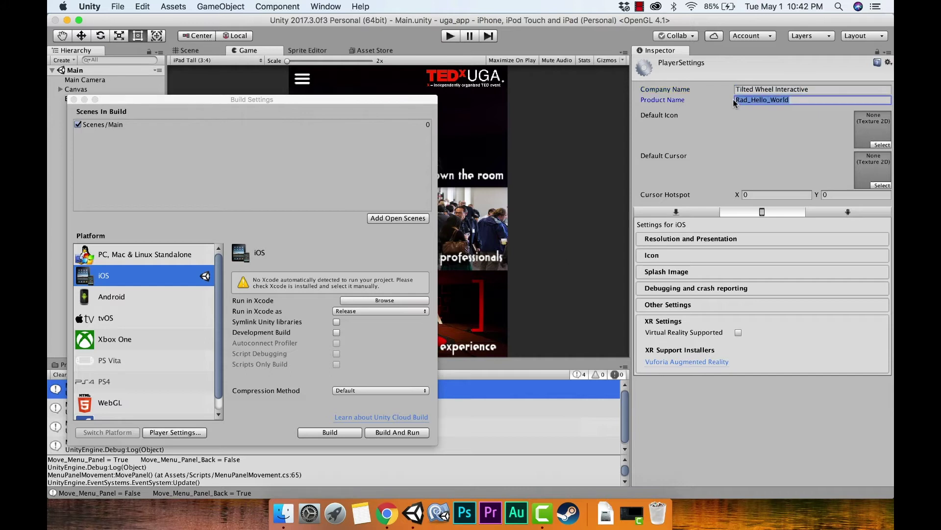
pyautogui.write('UGA')
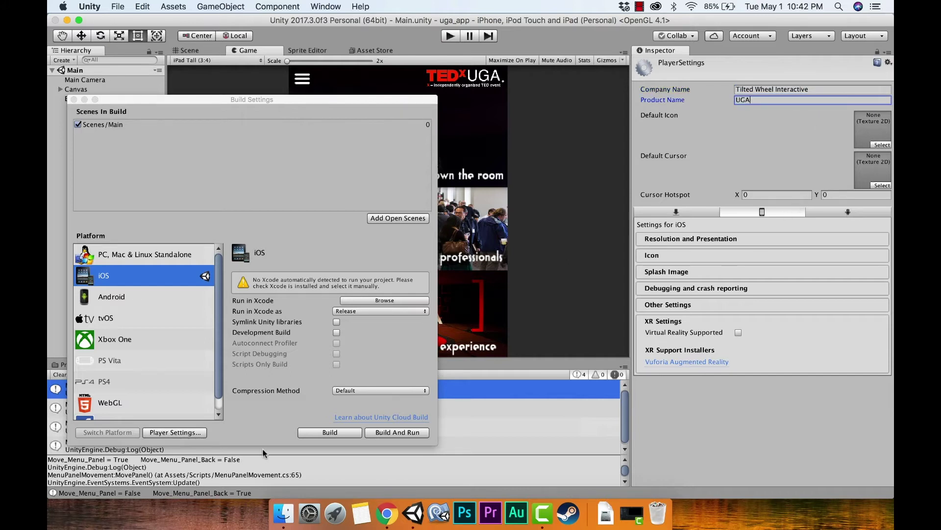
pyautogui.write(' App')
pyautogui.click(314, 432)
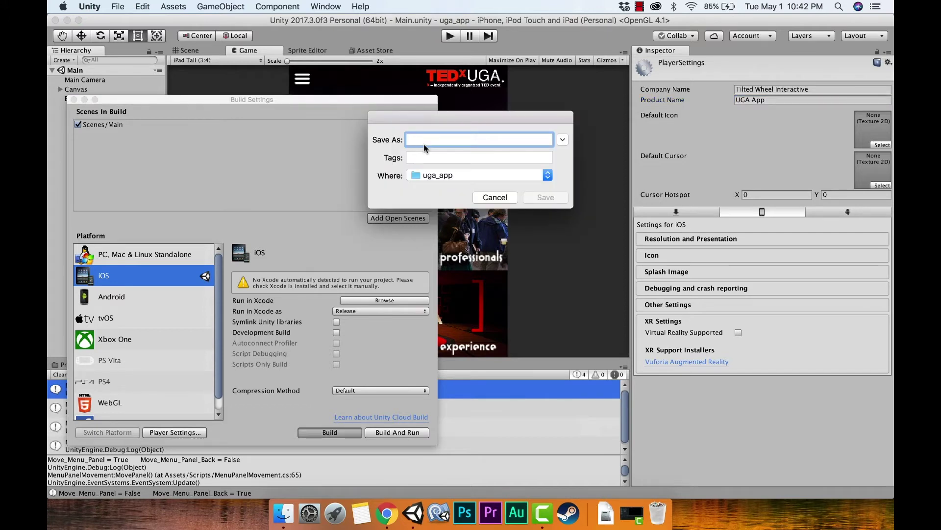
# Save the iOS build as uga_app_5_1_18 inside the uga_app folder.
pyautogui.write('uga_app_5_1_18')
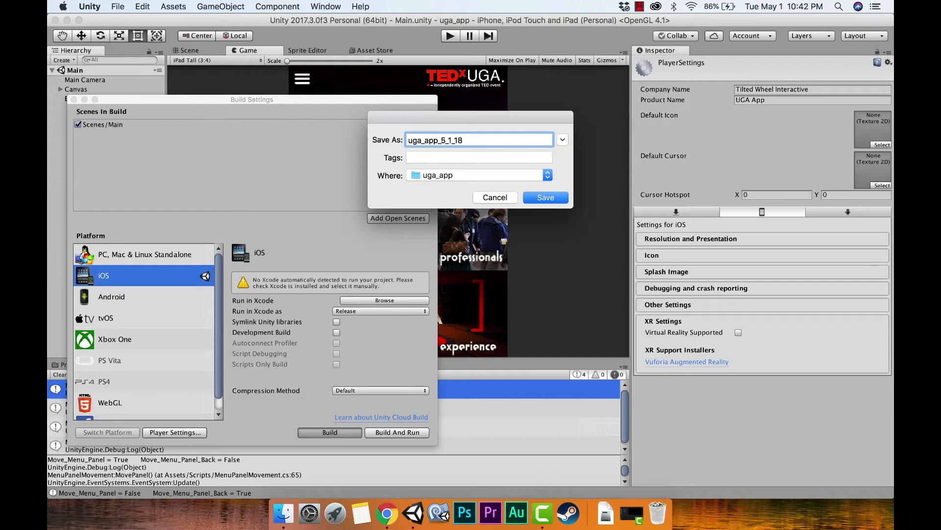
pyautogui.click(541, 195)
pyautogui.click(535, 195)
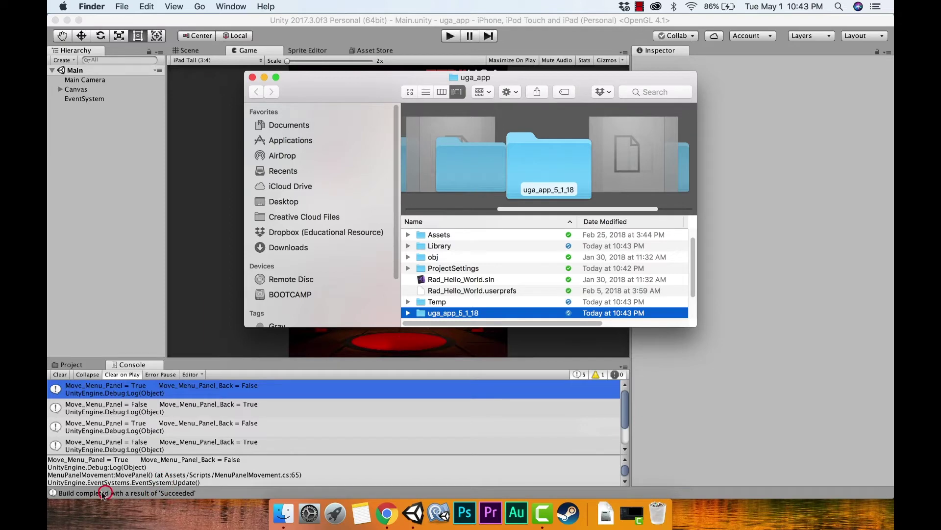
# Bring up the uga_app Finder window and select the uga_app_5_1_18 folder.
pyautogui.click(190, 490)
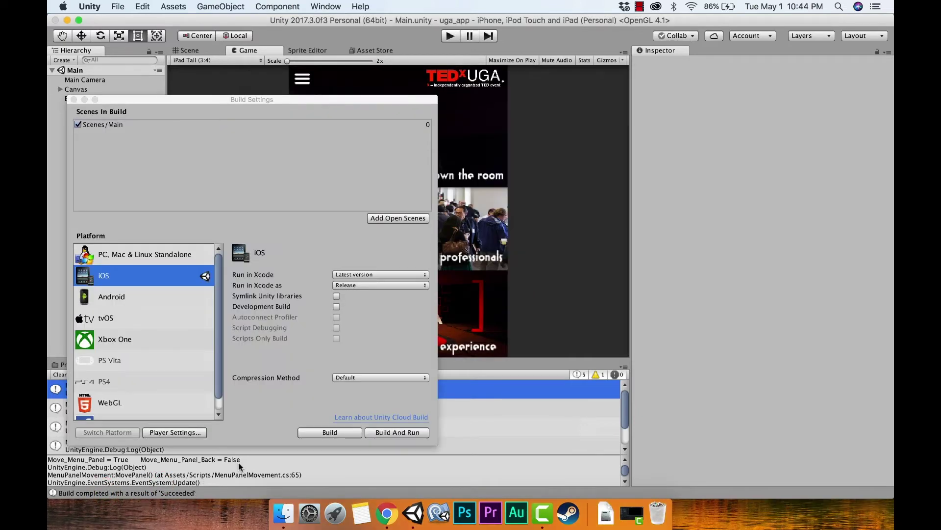
pyautogui.click(286, 513)
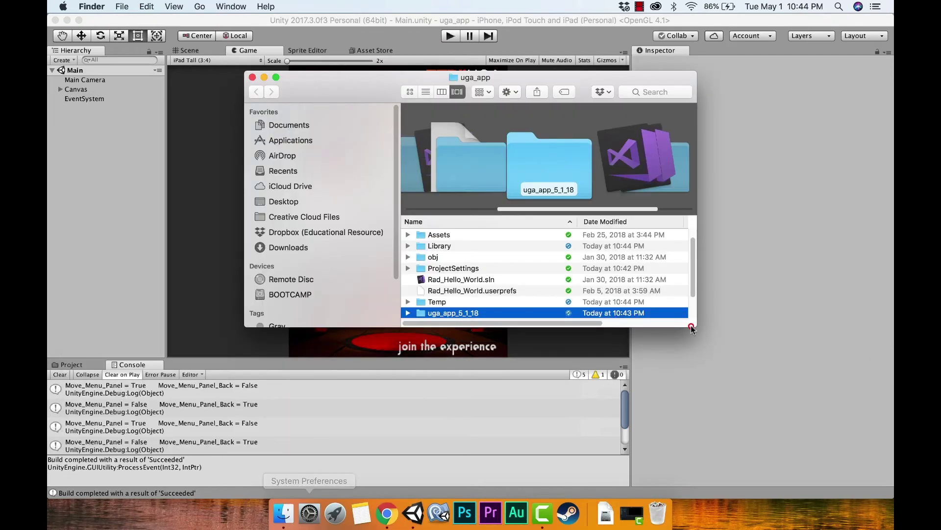
pyautogui.click(691, 324)
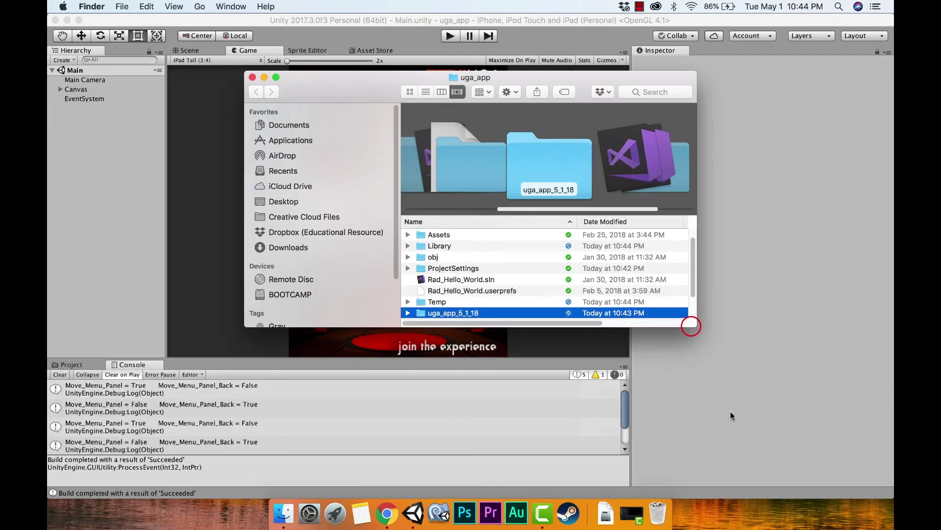
pyautogui.click(443, 380)
pyautogui.click(406, 381)
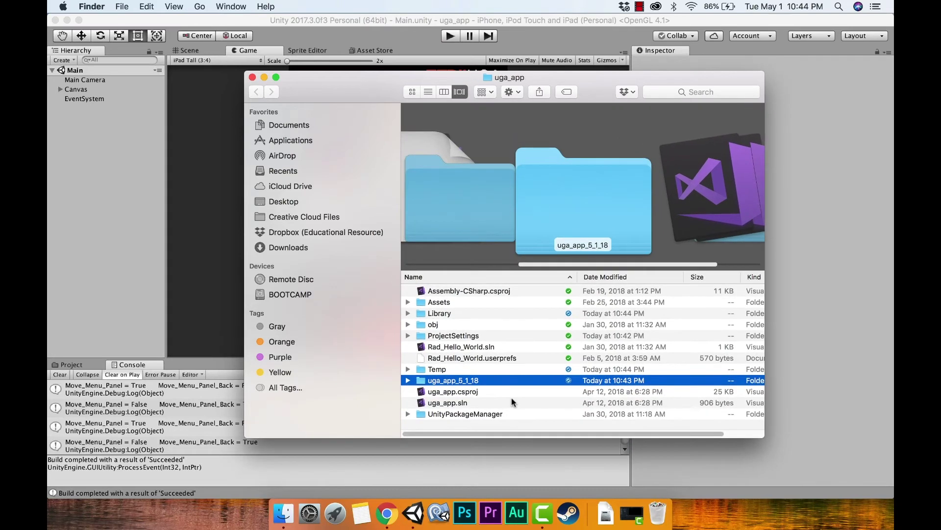
# Expand uga_app_5_1_18 and open Unity-iPhone.xcodeproj in Xcode.
pyautogui.press('Right')
pyautogui.scroll(-1, 492, 391)
pyautogui.scroll(-10, 493, 391)
pyautogui.click(489, 388)
pyautogui.scroll(-1, 489, 389)
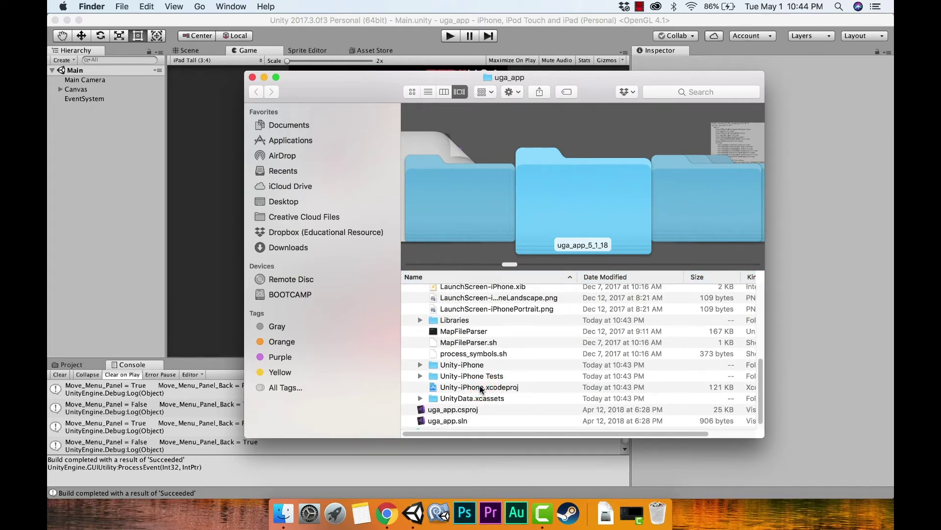
pyautogui.doubleClick(481, 387)
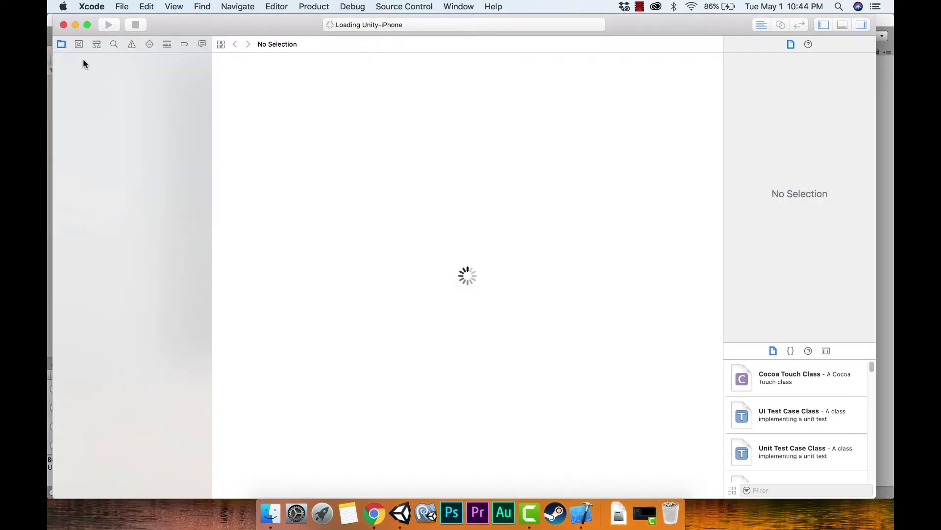
# Use the Team signing setting's Add Account option to begin an Apple ID sign-in.
pyautogui.click(84, 61)
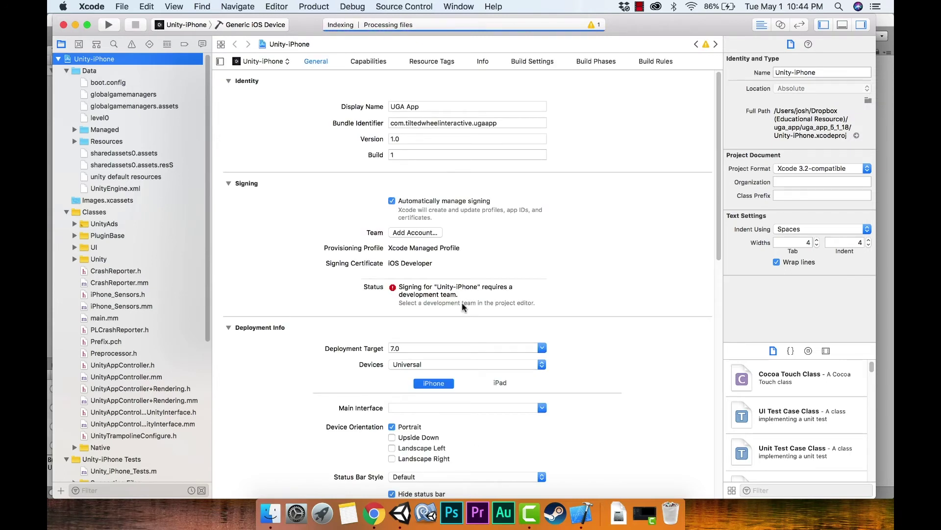
pyautogui.click(421, 232)
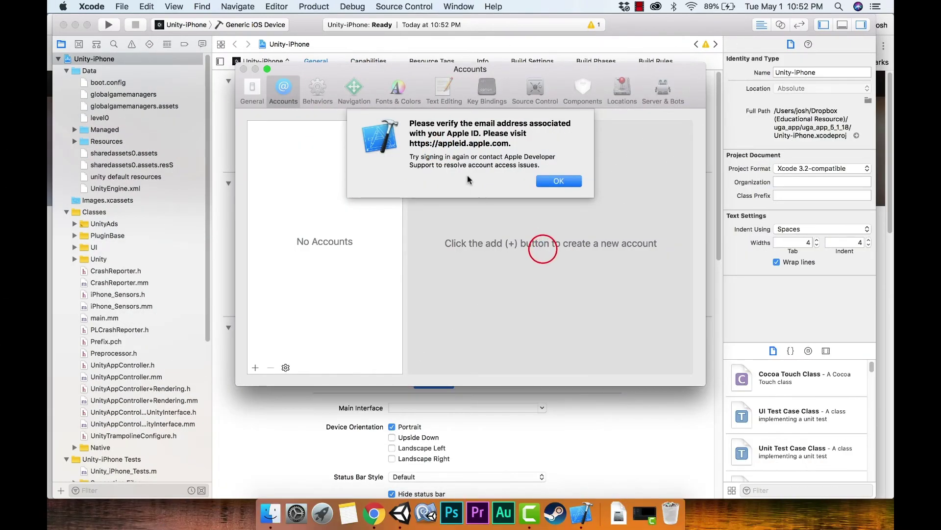
# Dismiss the verification alert and sign in with the Apple ID e-mail and password.
pyautogui.press('Return')
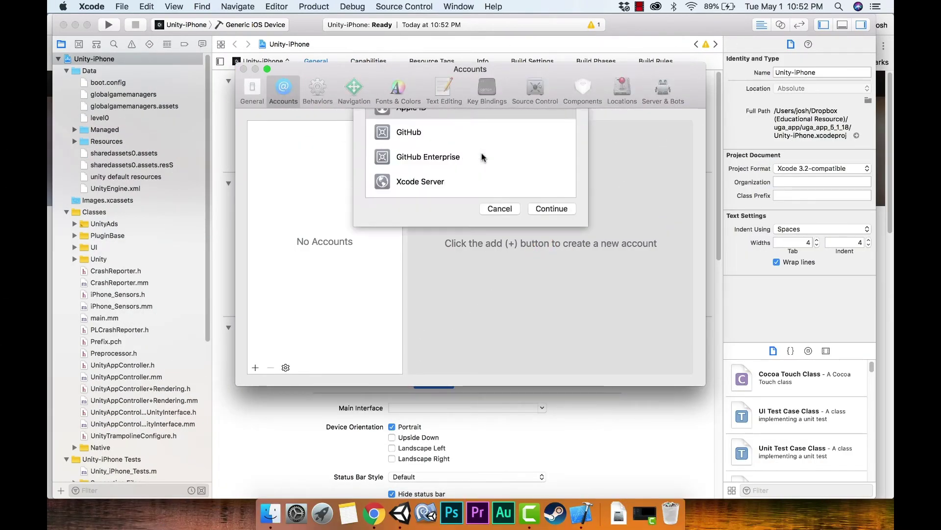
pyautogui.press('Return')
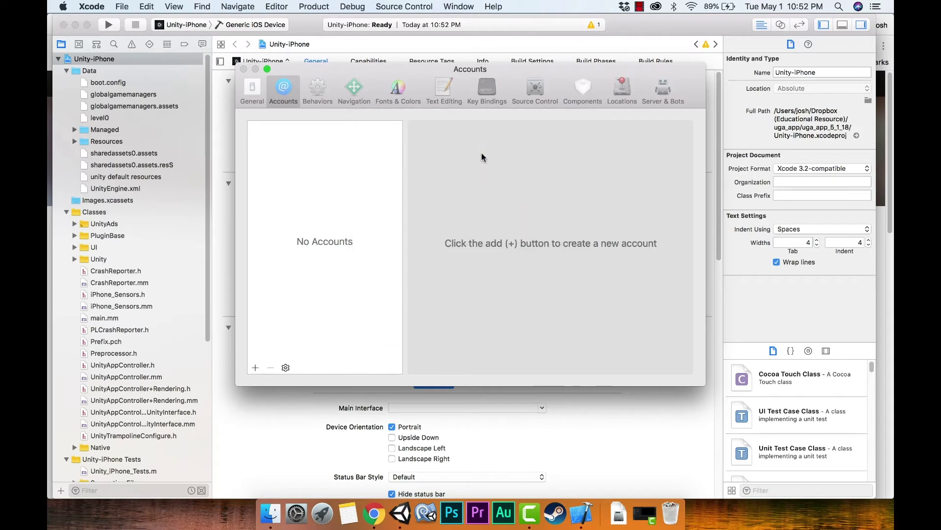
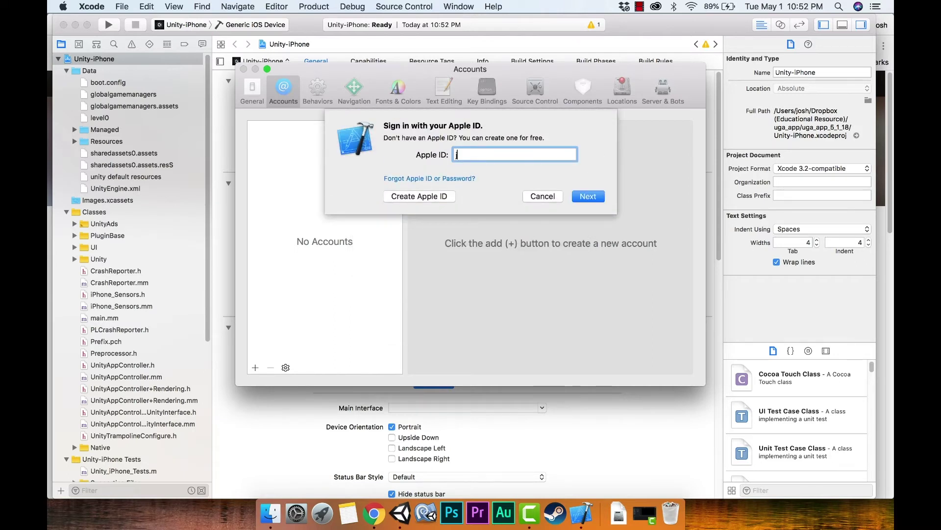
pyautogui.click(589, 196)
pyautogui.write('@hotmail.com')
pyautogui.press('Return')
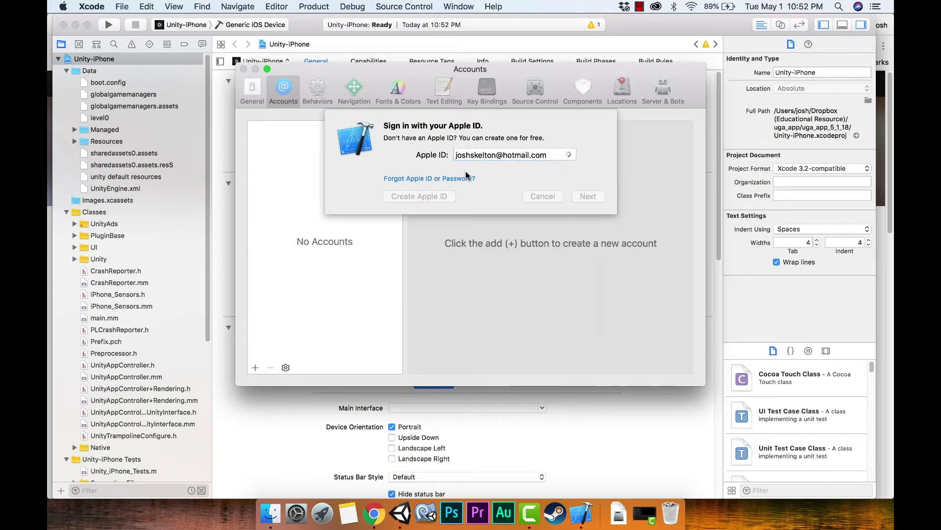
pyautogui.write('••••••••••')
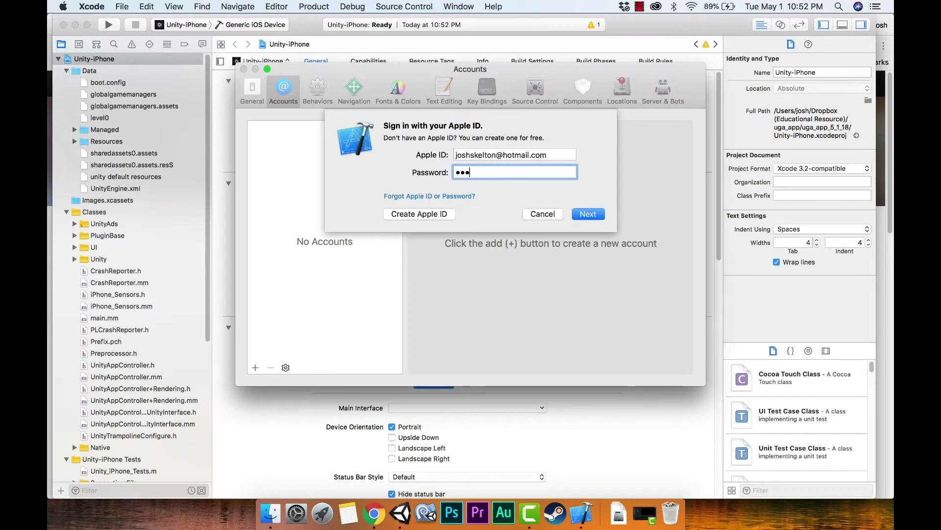
pyautogui.press('Return')
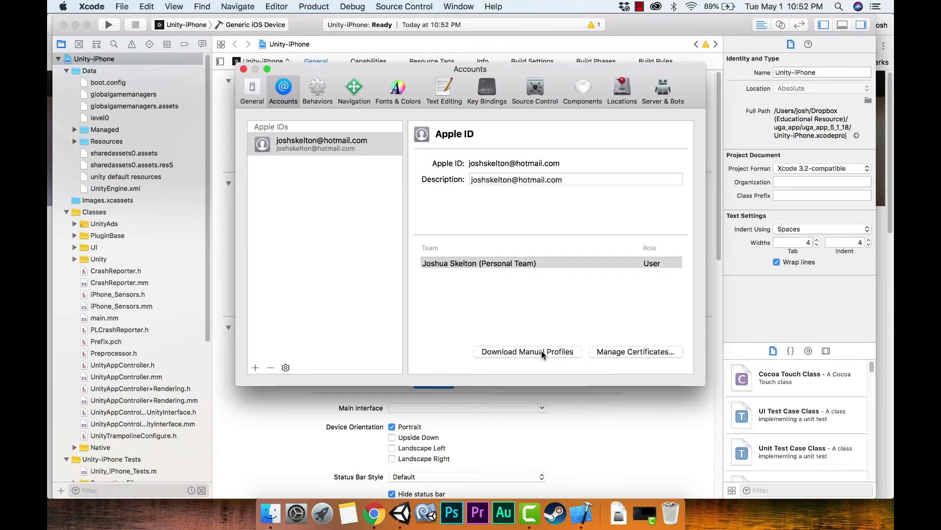
# Close Accounts preferences and choose the Personal Team for signing Unity-iPhone.
pyautogui.click(420, 231)
pyautogui.click(617, 186)
pyautogui.click(474, 232)
pyautogui.click(443, 247)
pyautogui.press('super+w')
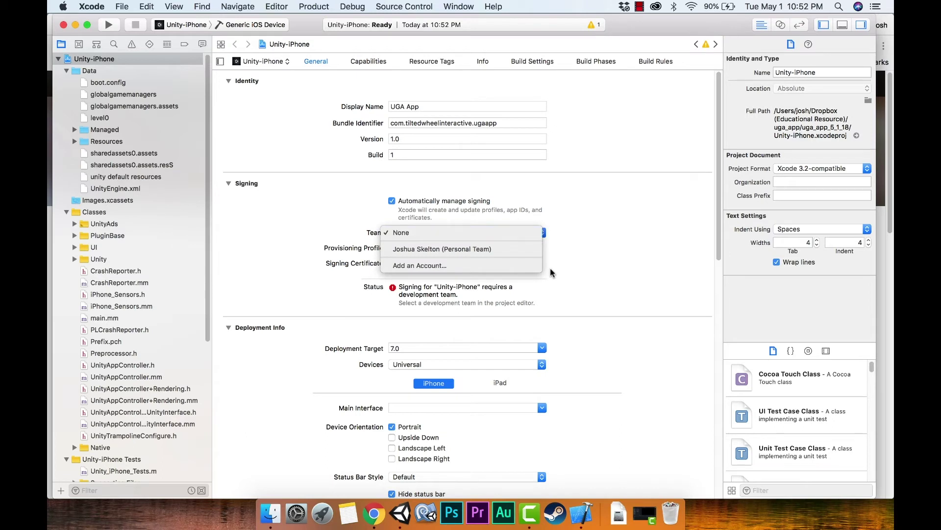
pyautogui.click(496, 275)
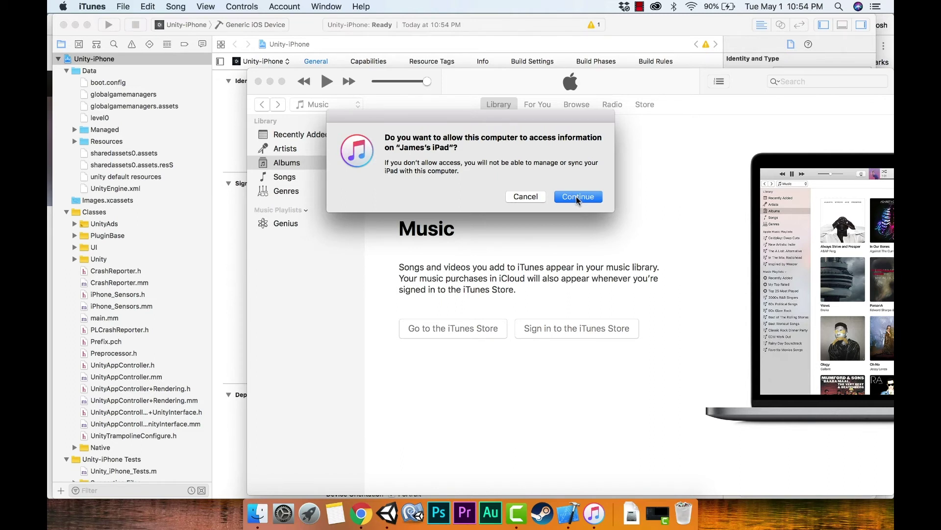
# Allow this computer to access the iPad in iTunes, then force quit iTunes.
pyautogui.click(575, 196)
pyautogui.press('Return')
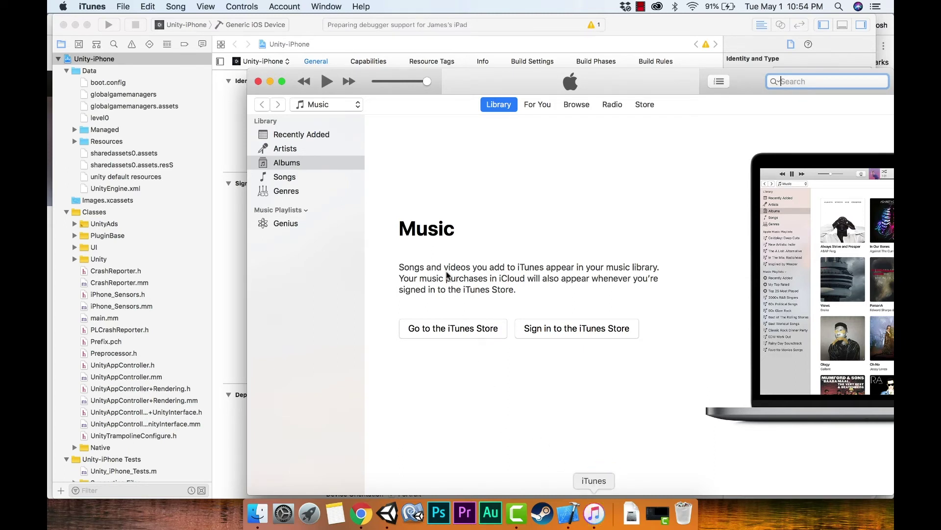
pyautogui.press('Up')
pyautogui.hotkey('alt', 'Up')
pyautogui.press('Return')
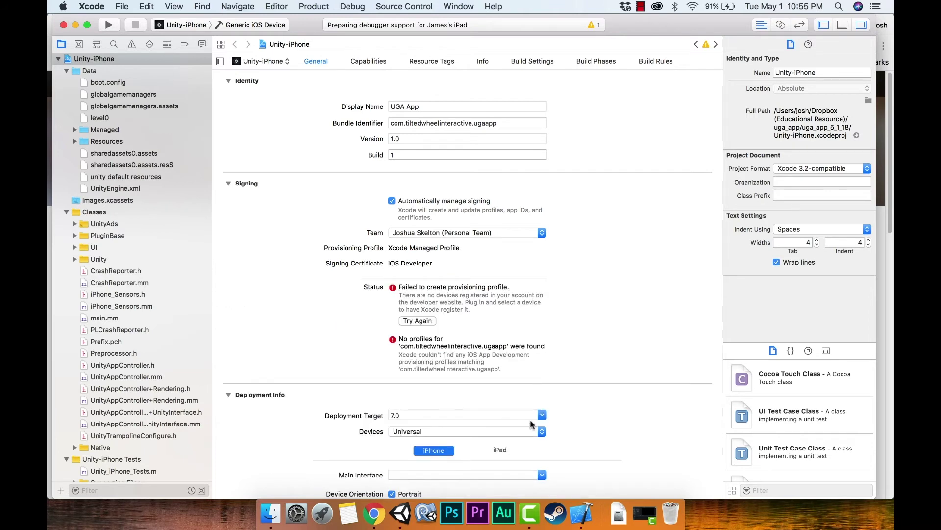
# Check the Apple ID account page in the browser, then pick the connected iPad as destination.
pyautogui.click(372, 513)
pyautogui.click(372, 27)
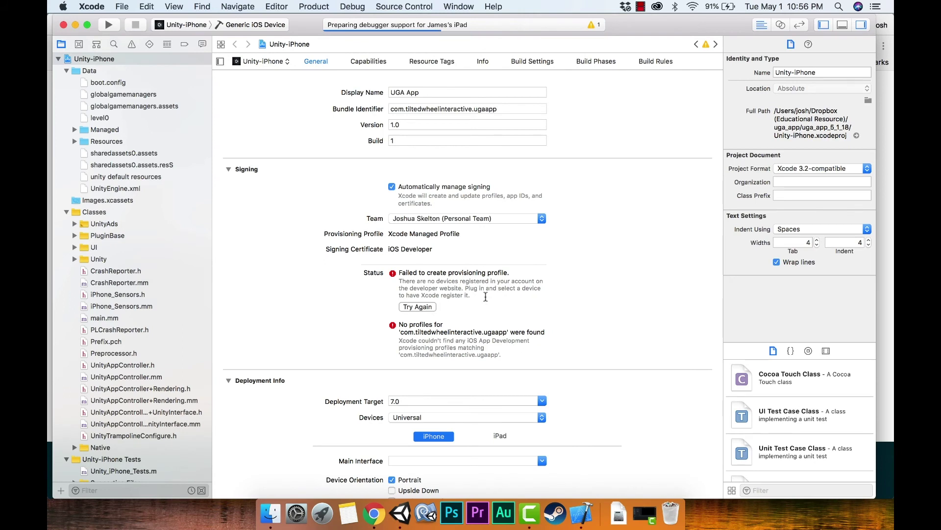
pyautogui.click(249, 24)
pyautogui.hotkey('ctrl', 'shift', '0')
pyautogui.press('Down')
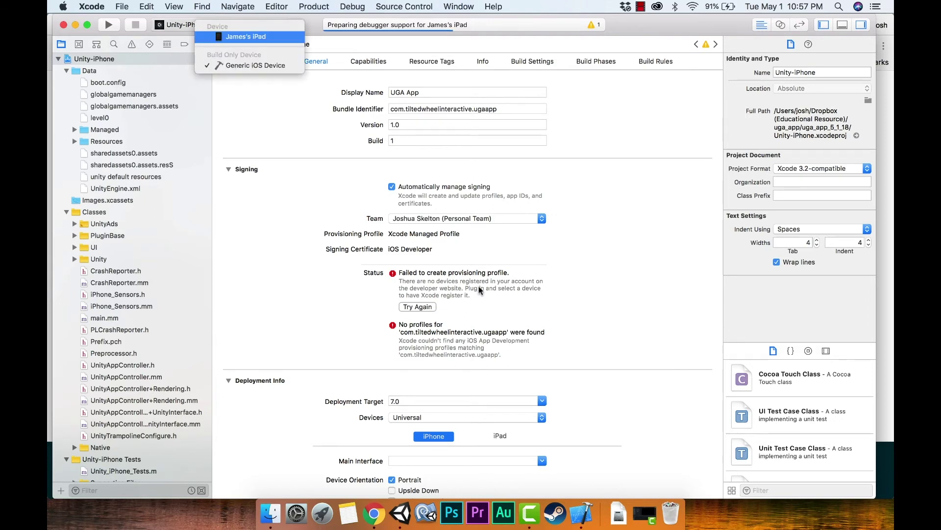
pyautogui.press('Return')
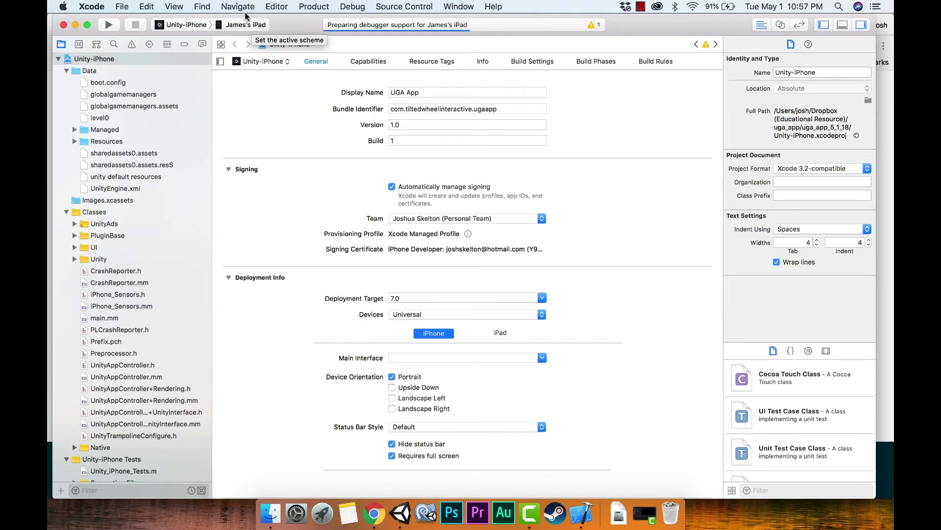
# Switch the run destination to Generic iOS Device and back to the connected iPad.
pyautogui.click(238, 25)
pyautogui.click(250, 45)
pyautogui.click(254, 26)
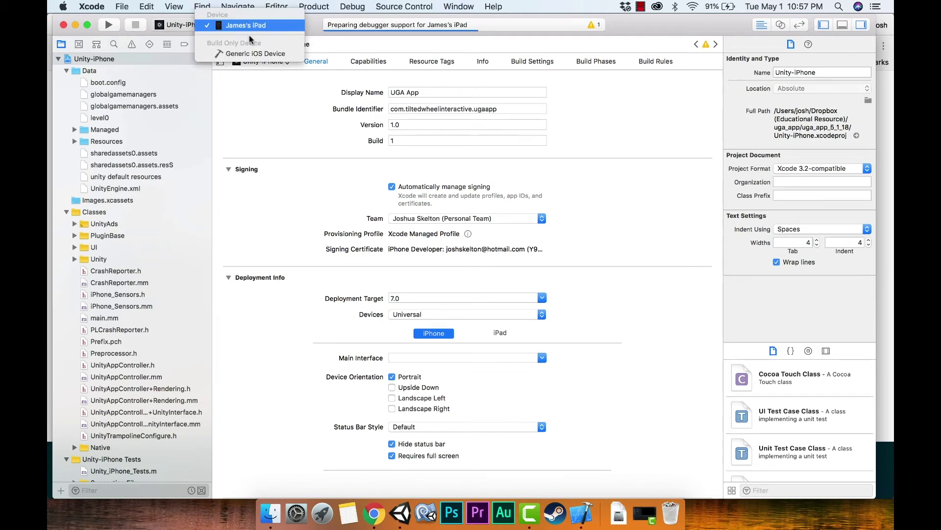
pyautogui.press('Return')
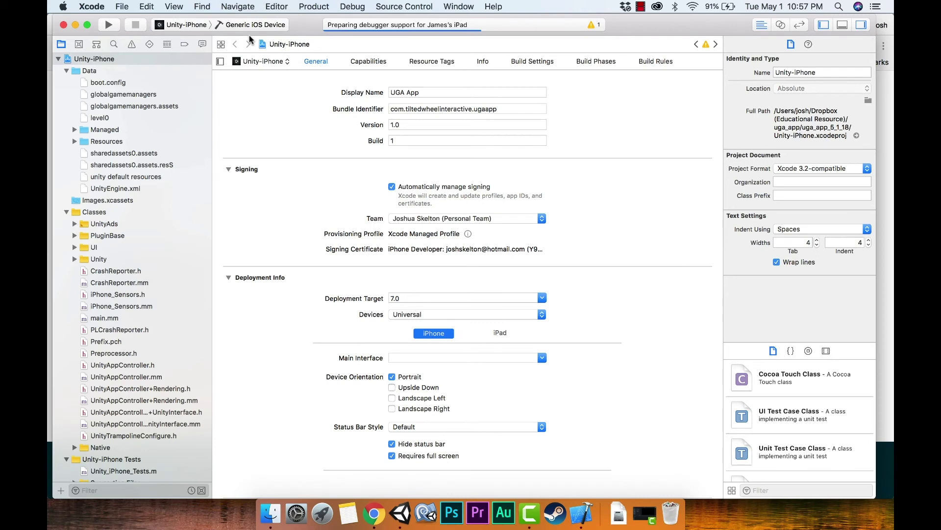
pyautogui.click(250, 25)
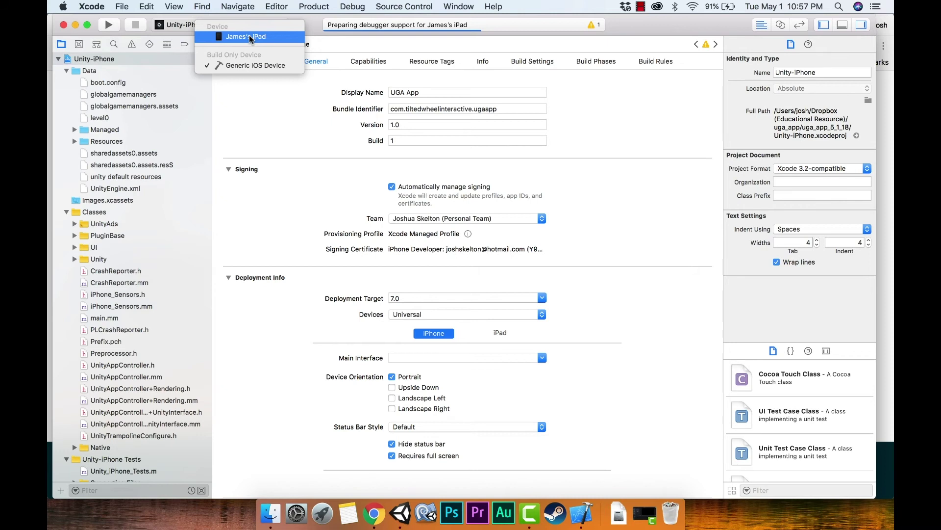
pyautogui.click(250, 37)
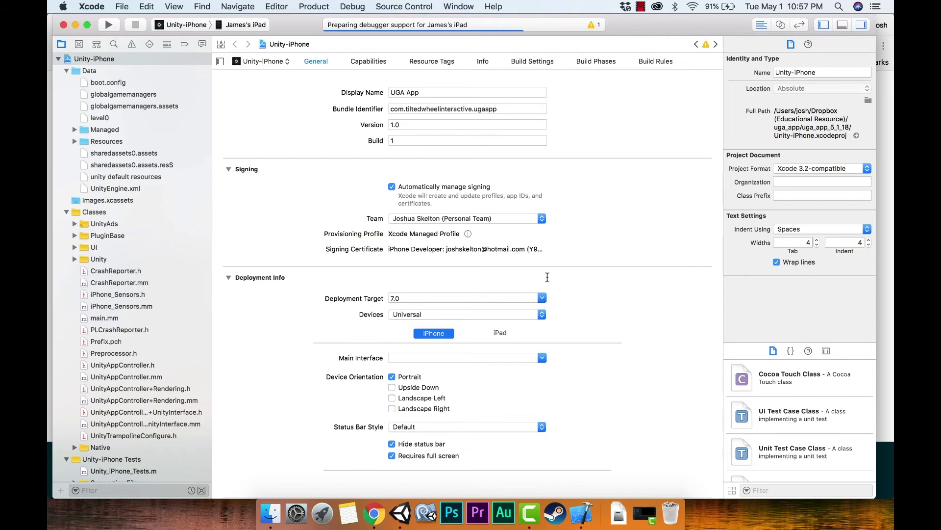
# Leave Deployment Target at 7.0 and enable the Upside Down orientation alongside Portrait.
pyautogui.click(513, 300)
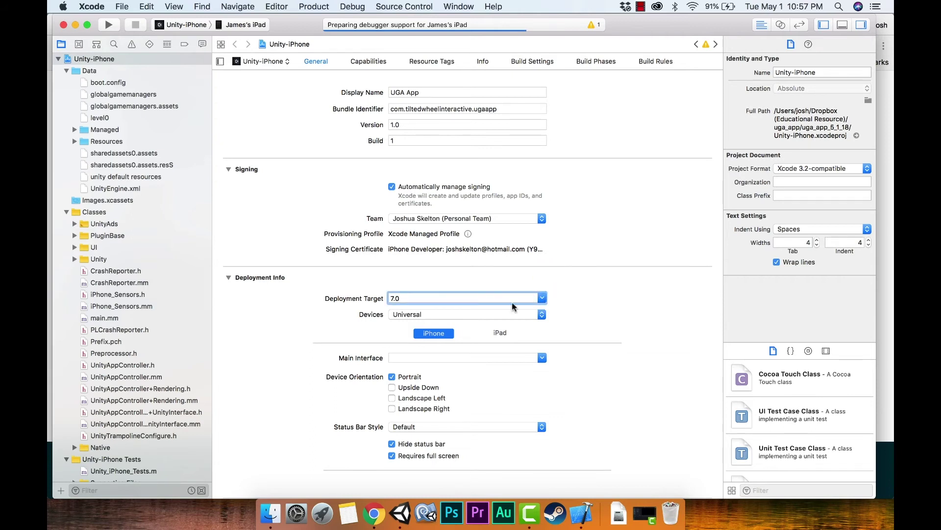
pyautogui.click(512, 302)
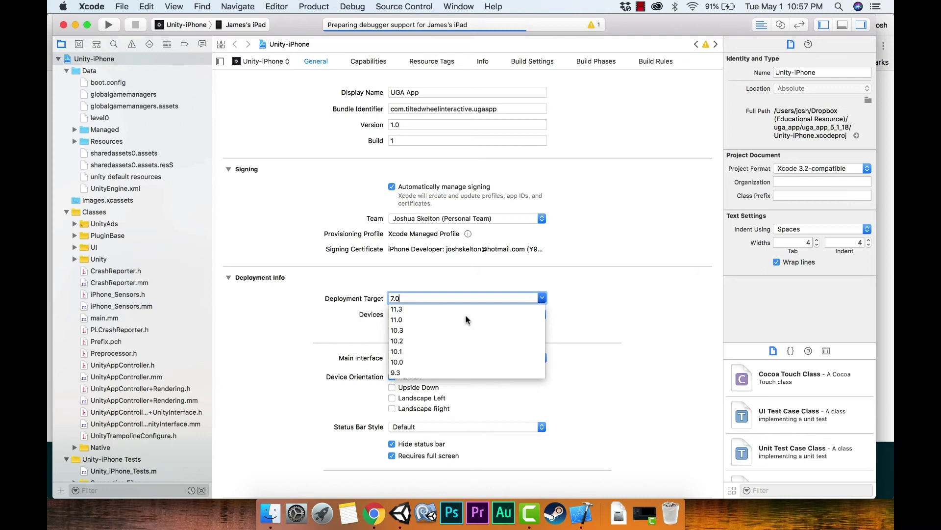
pyautogui.press('Escape')
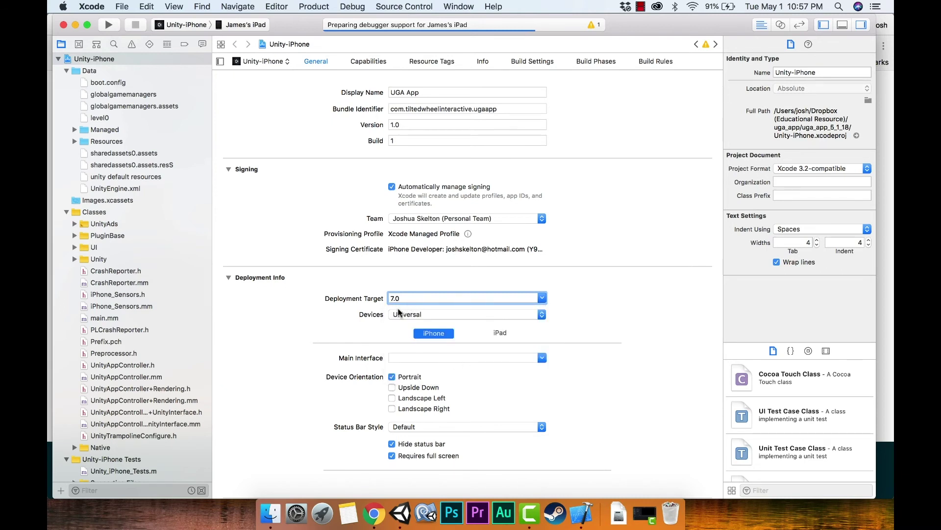
pyautogui.scroll(-4, 392, 312)
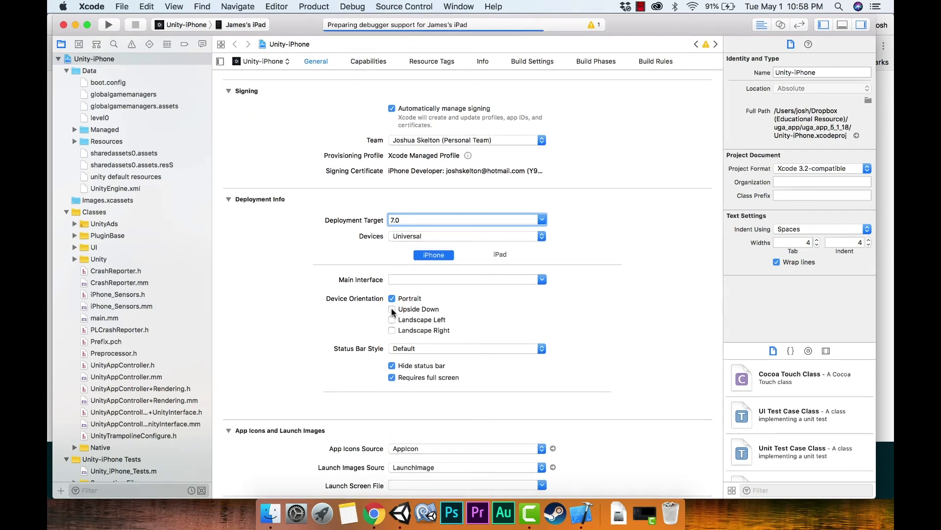
pyautogui.click(391, 309)
pyautogui.scroll(-2, 507, 125)
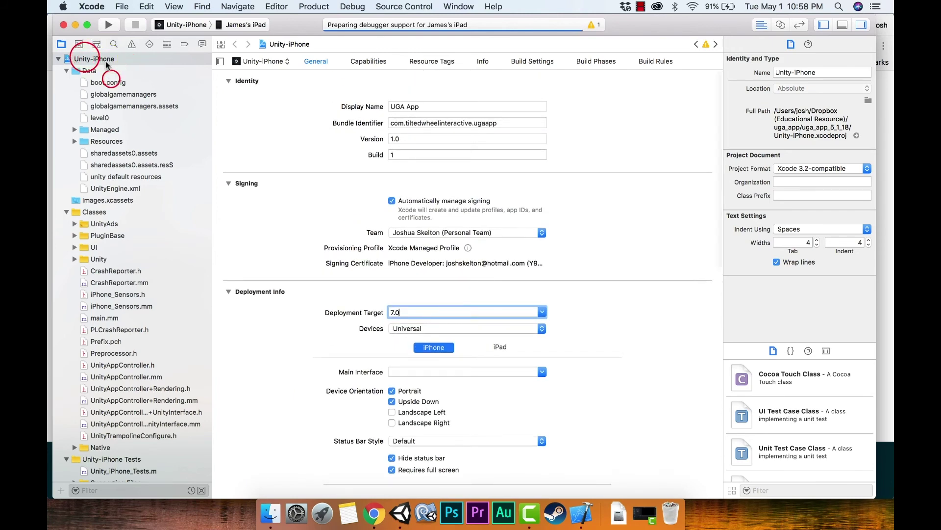
# Select the Unity-iPhone project in the navigator and build and run it on the iPad.
pyautogui.click(93, 58)
pyautogui.click(89, 70)
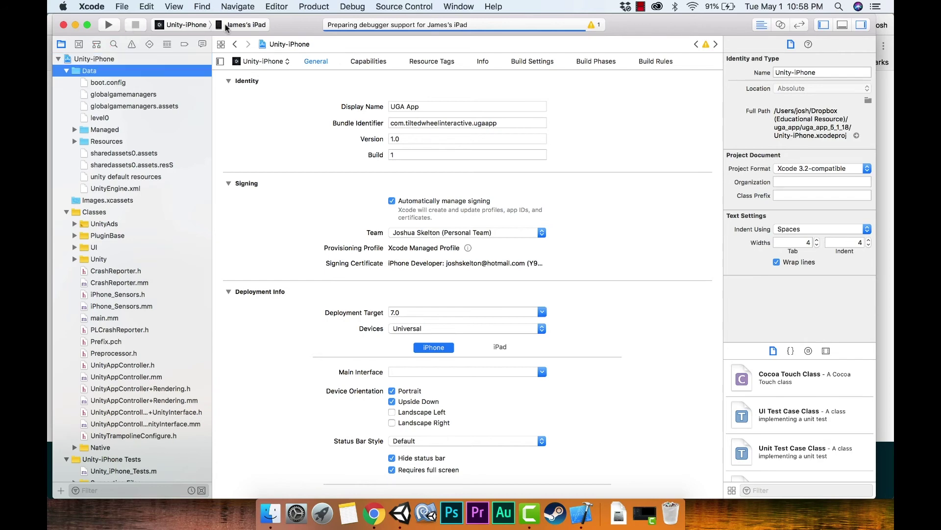
pyautogui.rightClick(111, 59)
pyautogui.press('Escape')
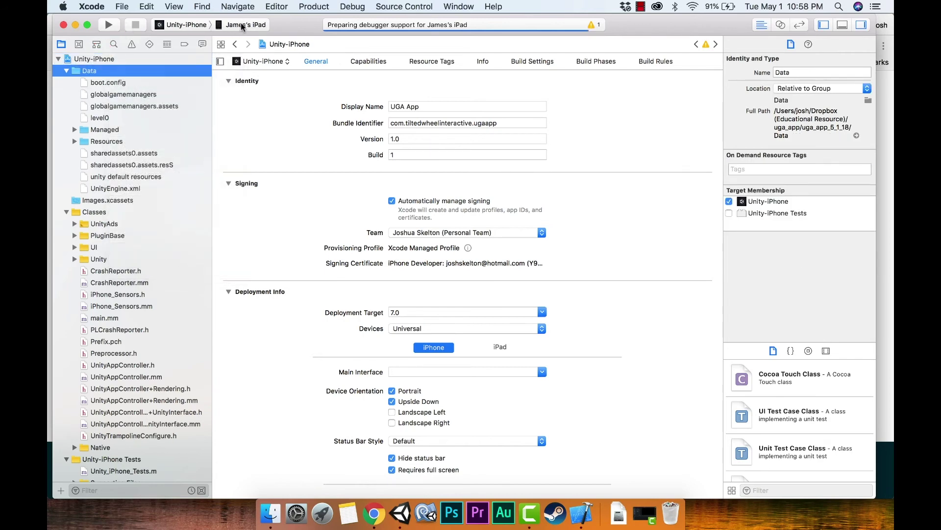
pyautogui.press('Down')
pyautogui.click(108, 26)
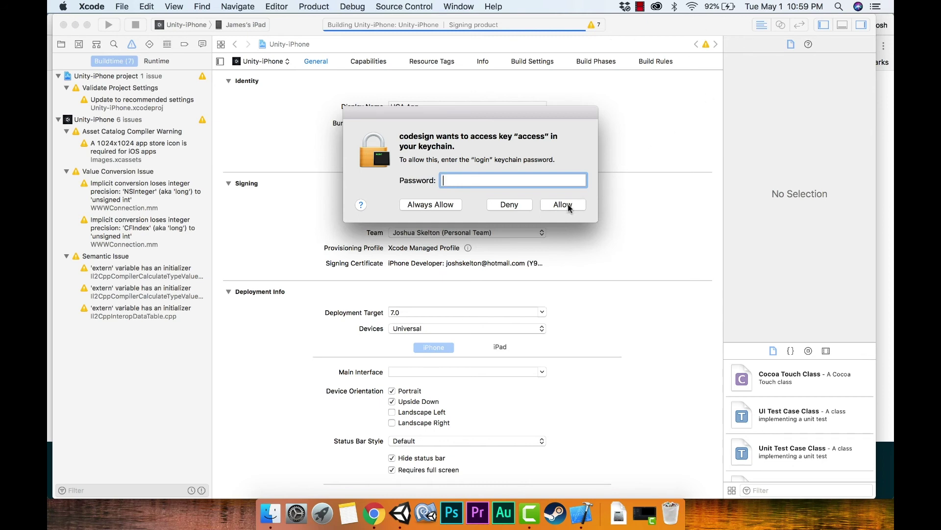
# Enter the login keychain password in the codesign prompt and allow code signing access to the key.
pyautogui.write('•••••••••')
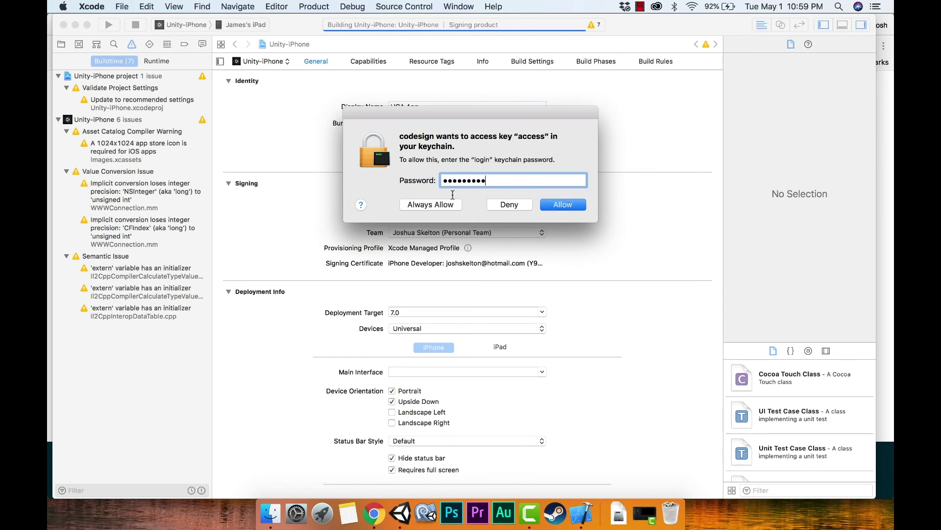
pyautogui.moveTo(490, 180); pyautogui.dragTo(429, 181)
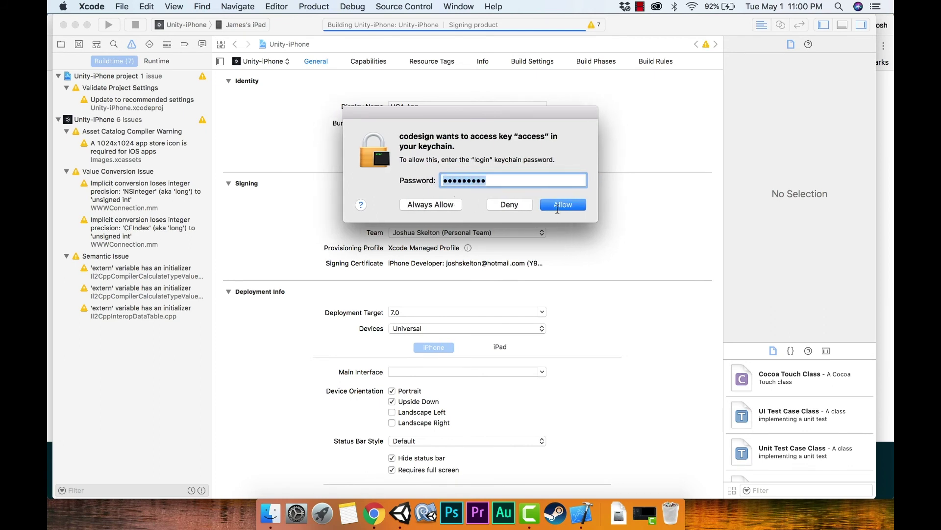
pyautogui.write('•••••••••')
pyautogui.click(562, 205)
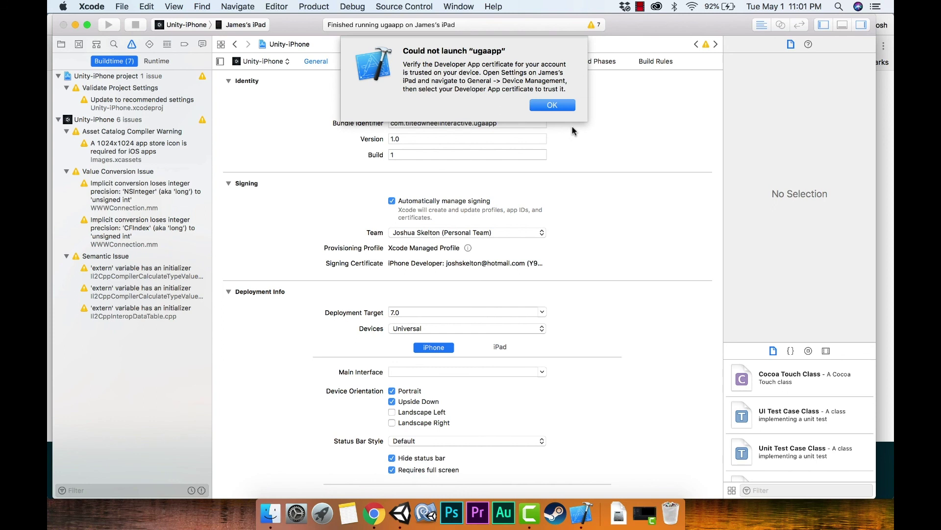
# Dismiss the could-not-launch alert and select Canvas in Unity's Hierarchy to inspect its components.
pyautogui.click(547, 104)
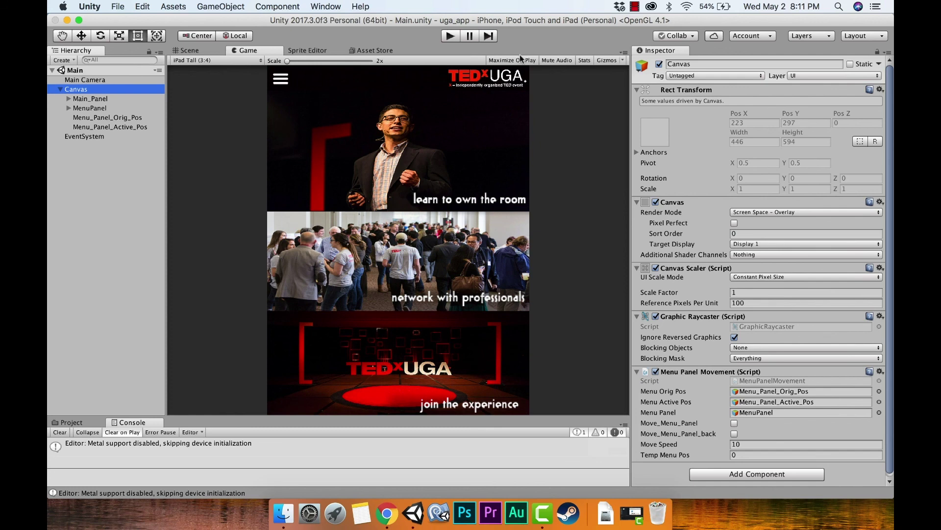
pyautogui.click(88, 90)
pyautogui.click(84, 93)
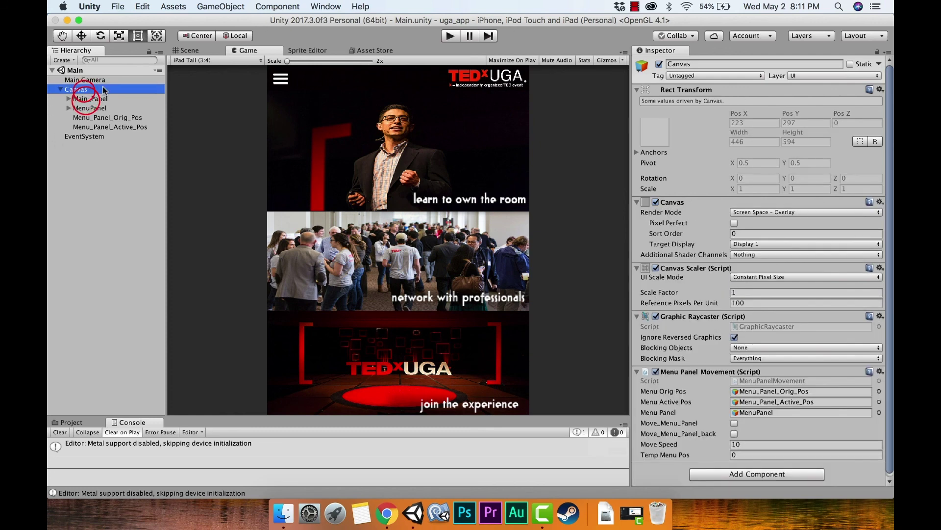